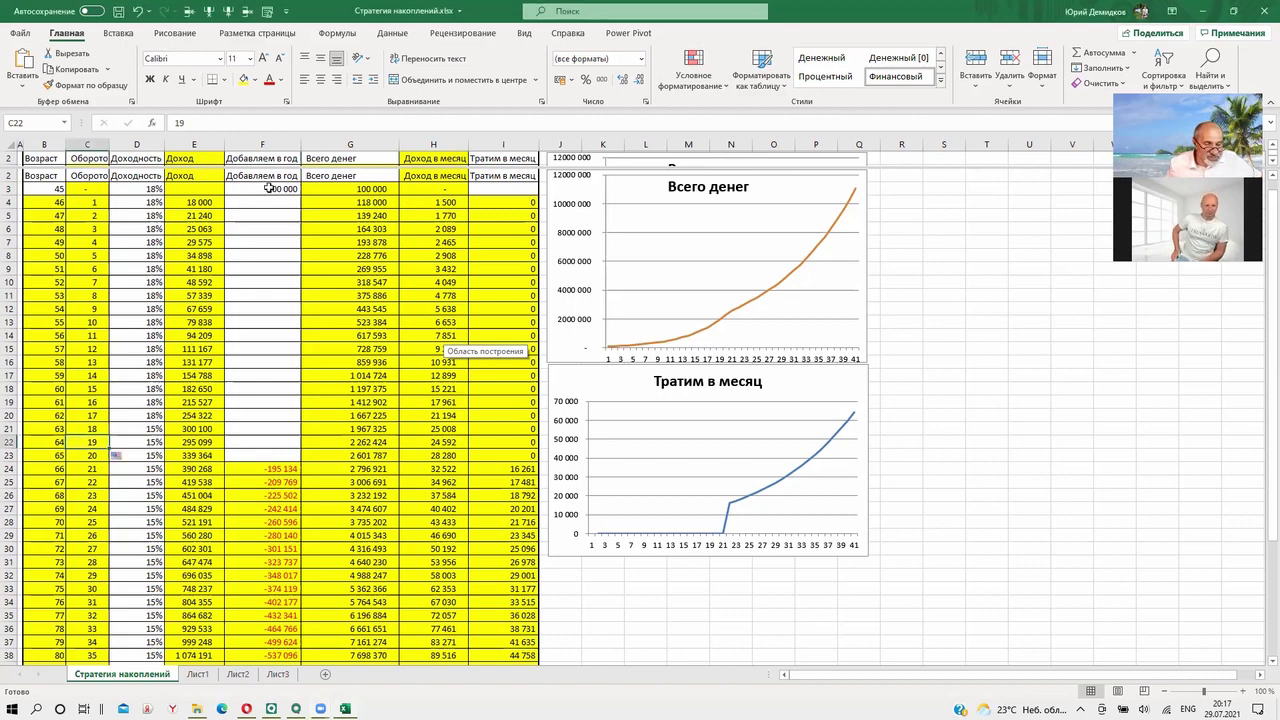
- Examine the starting age, yield and initial contribution in row 3, and the first-year income formula in E4
click(268, 188)
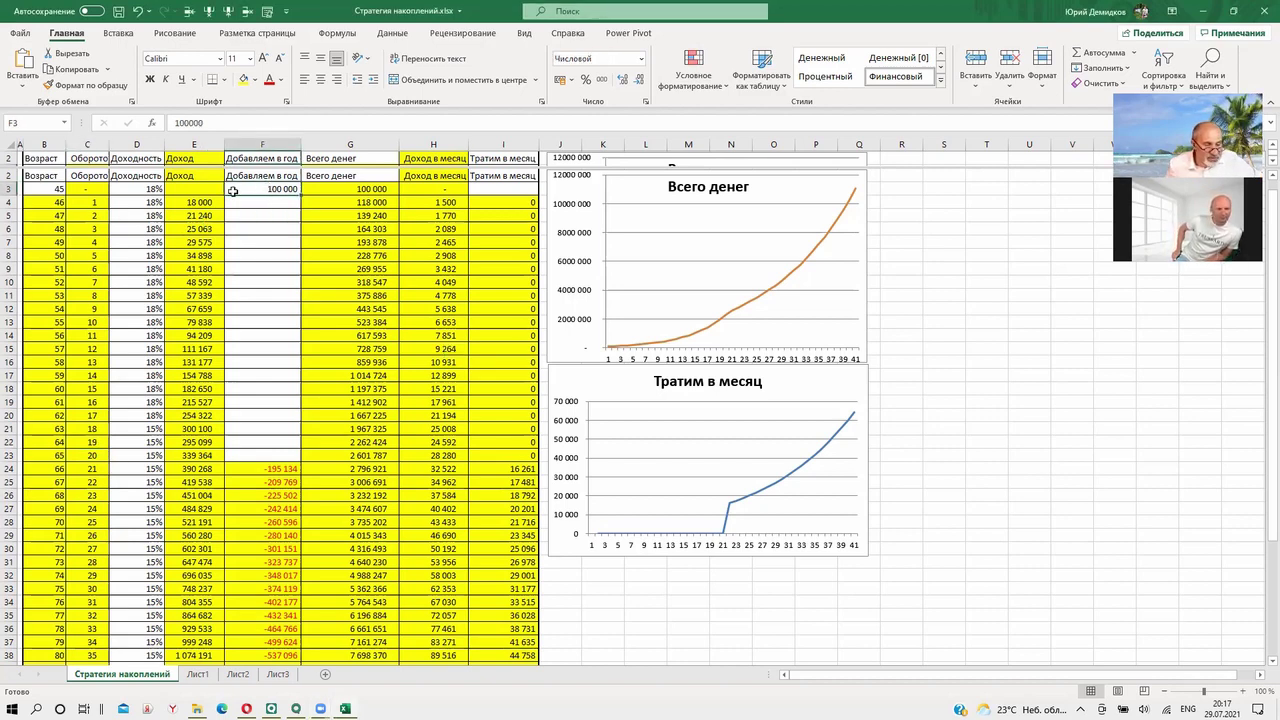
click(44, 193)
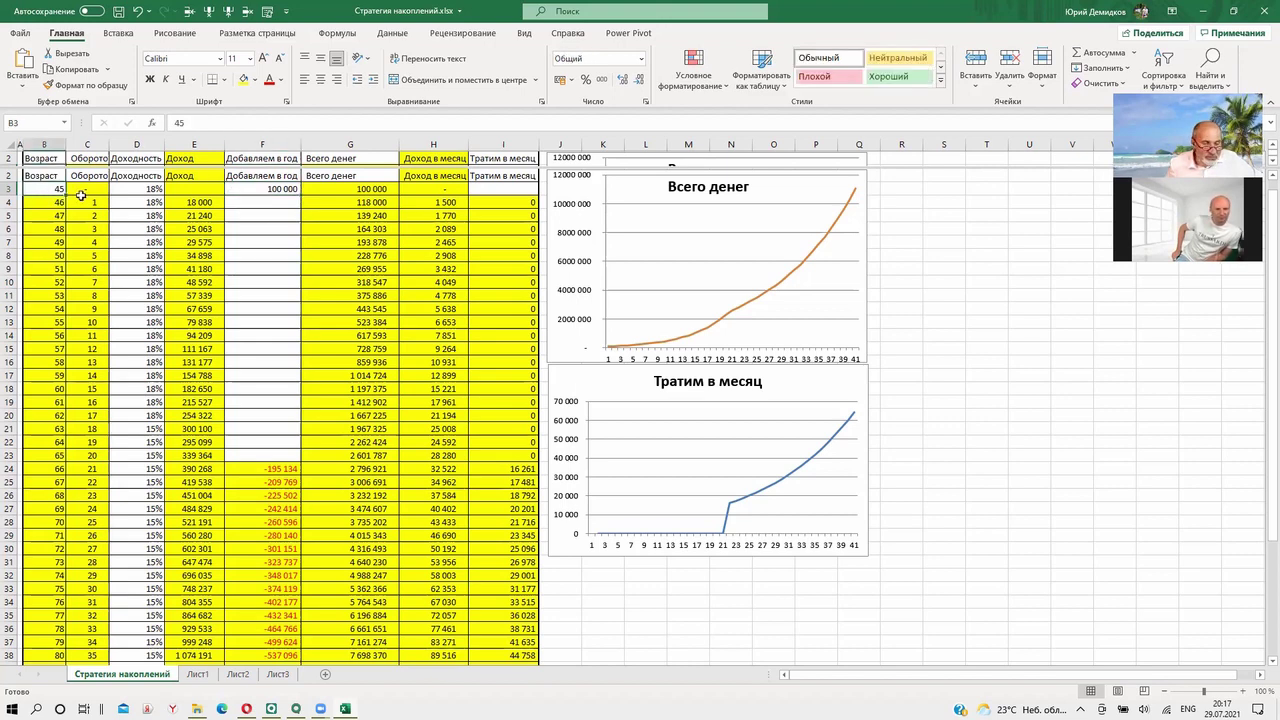
click(149, 191)
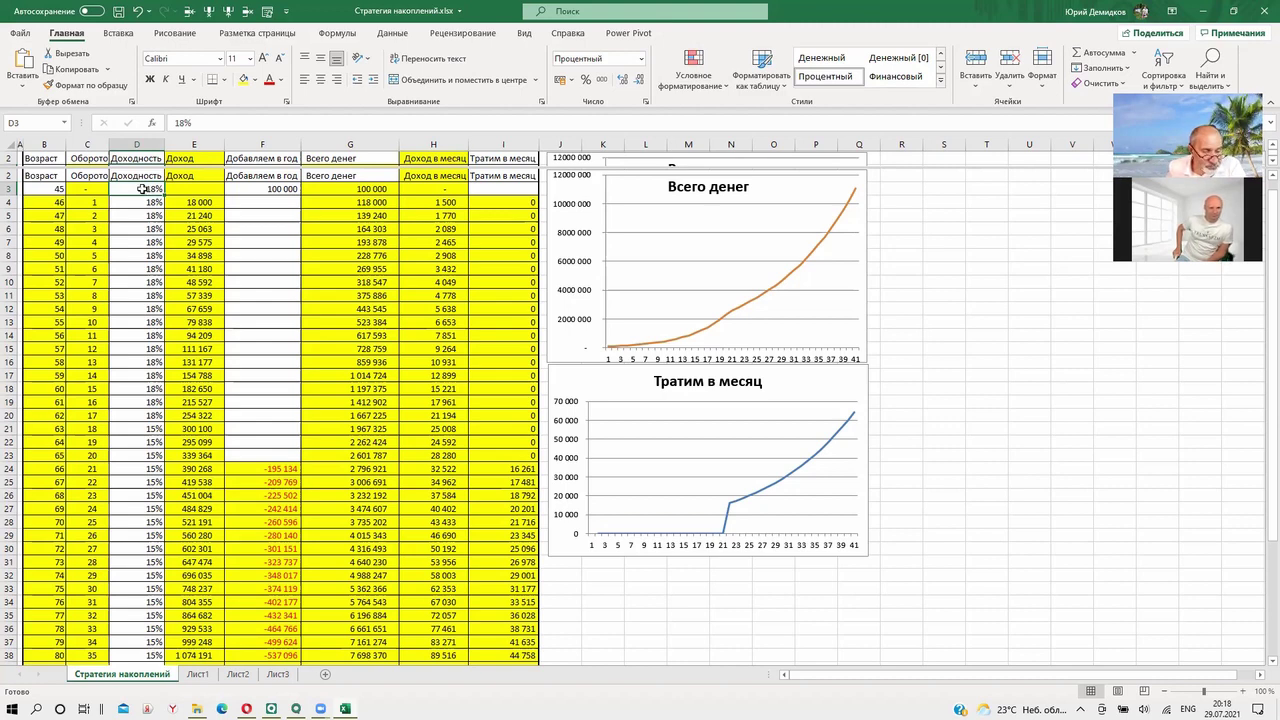
click(254, 189)
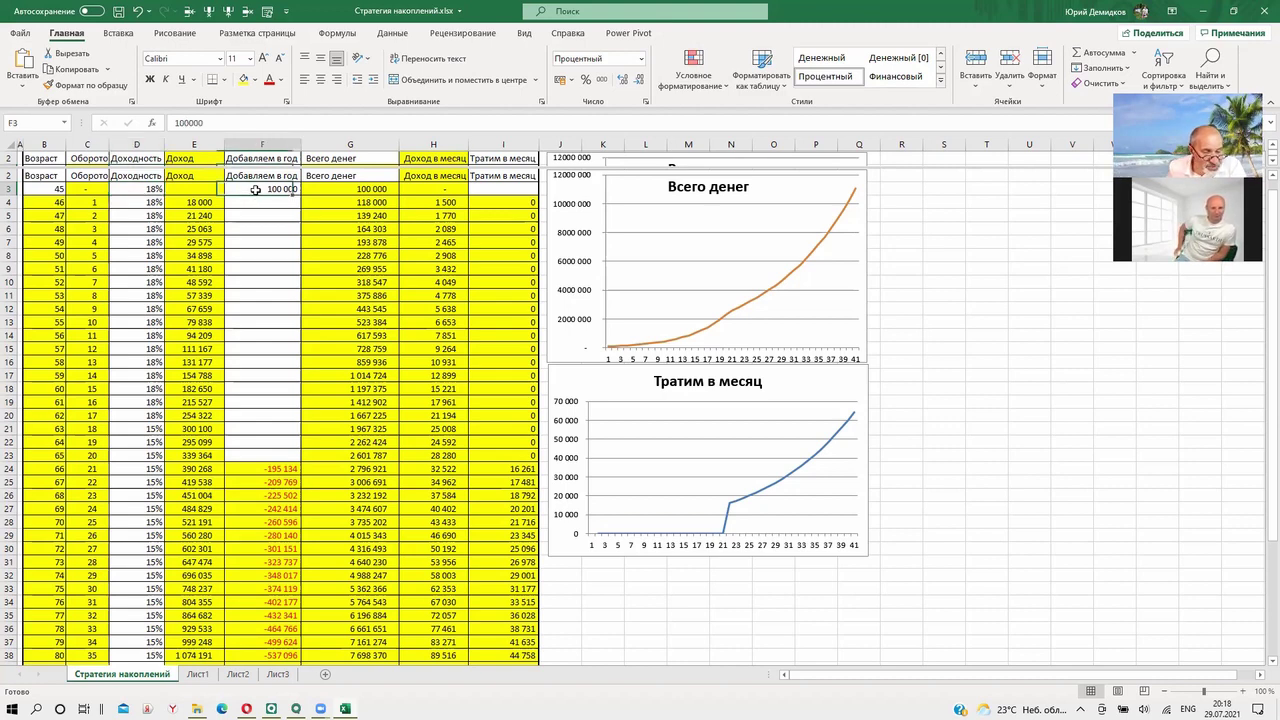
click(146, 190)
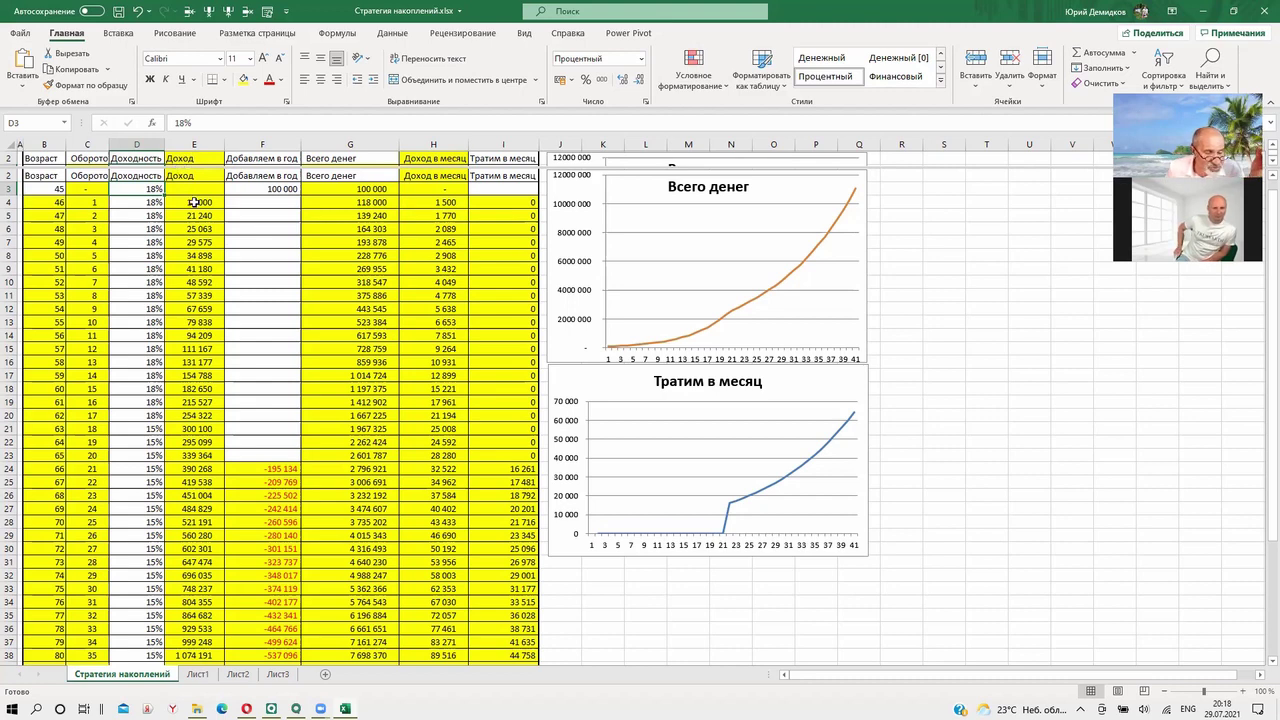
click(194, 201)
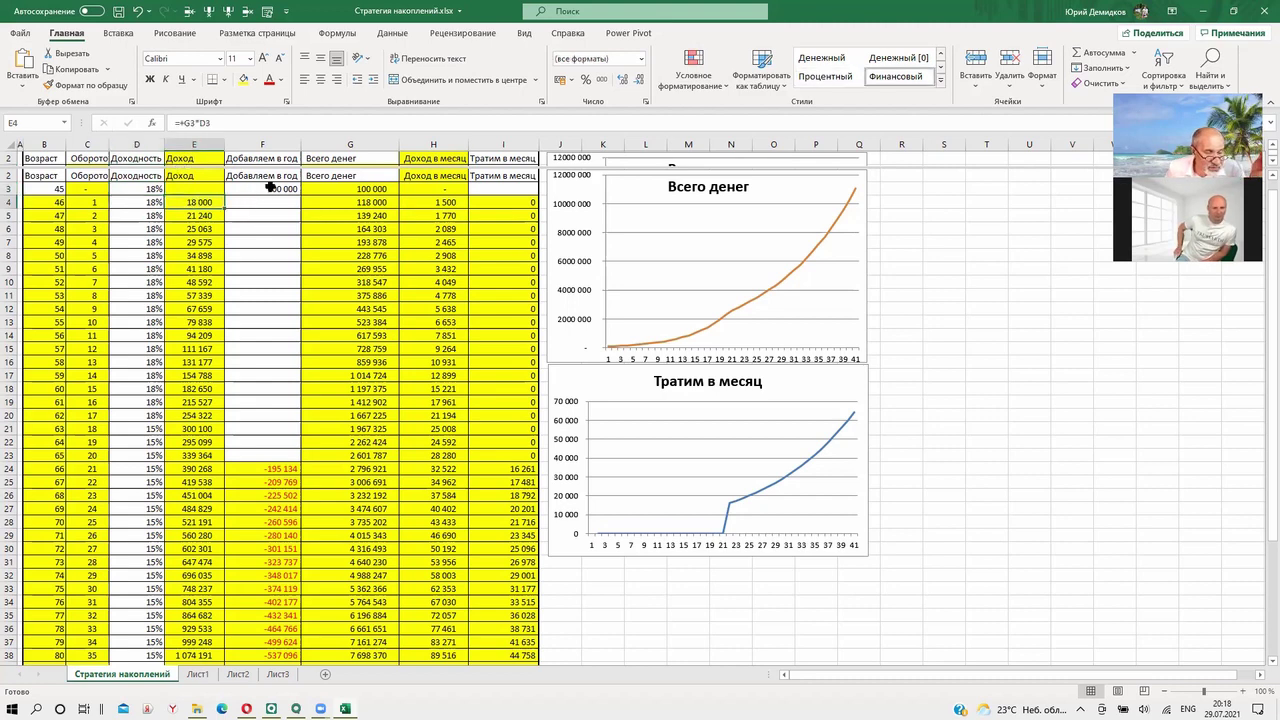
click(152, 188)
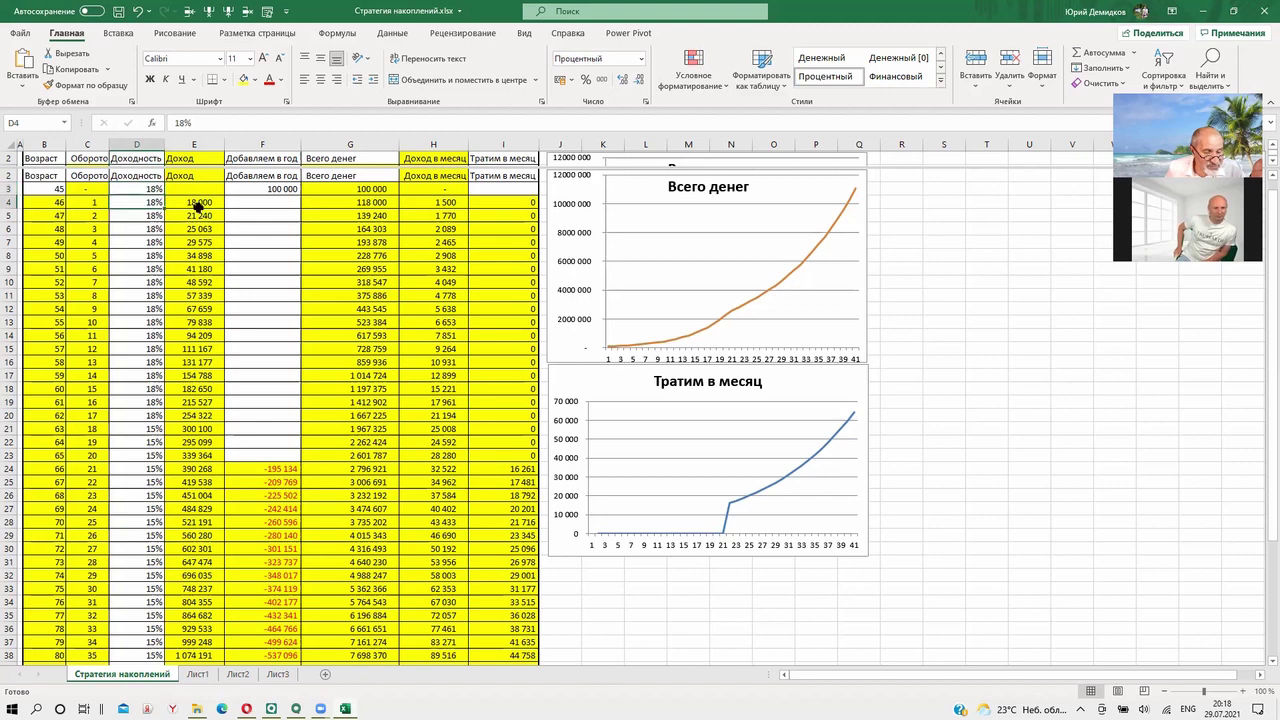
click(200, 205)
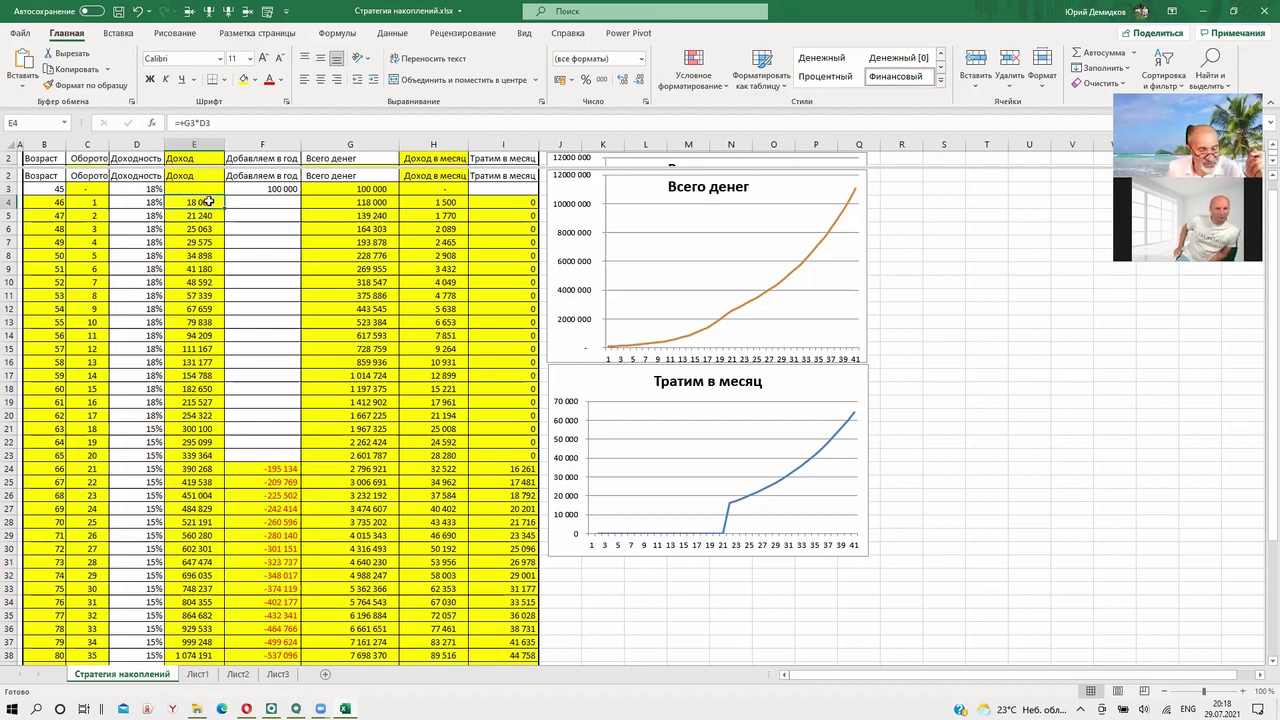
click(248, 189)
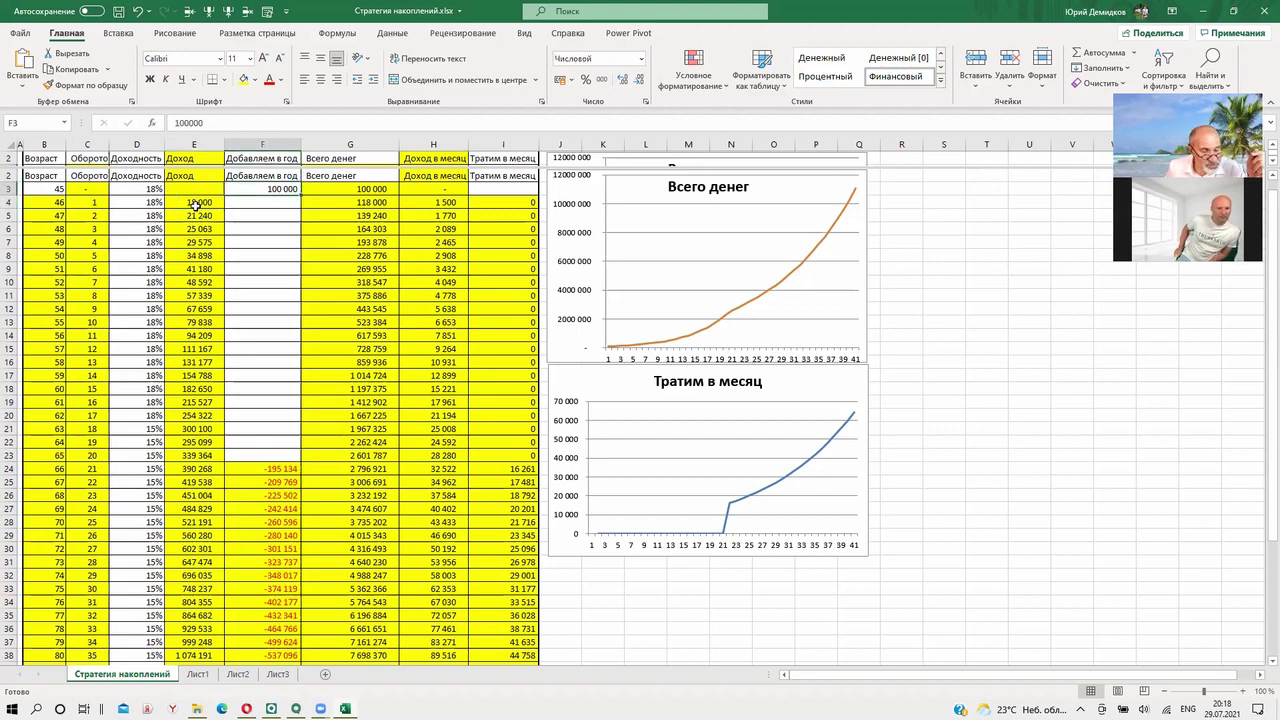
click(99, 202)
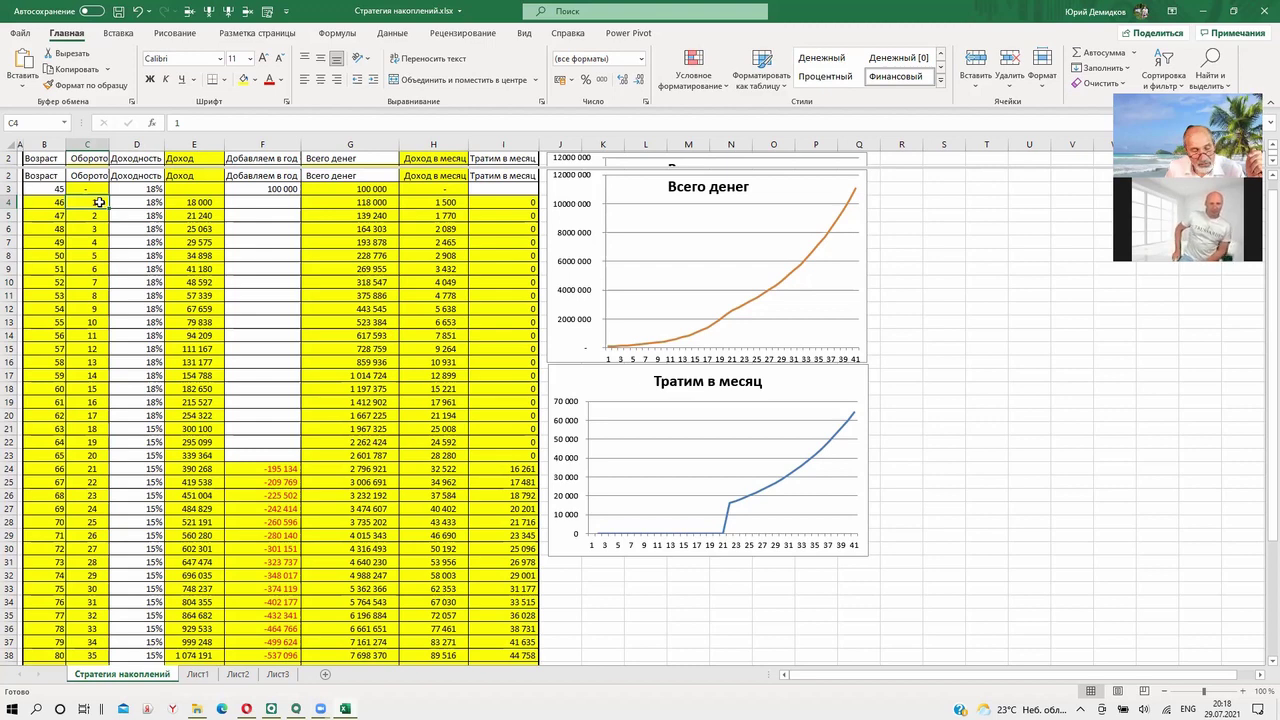
- Set the starting age in B3 to 36
click(42, 188)
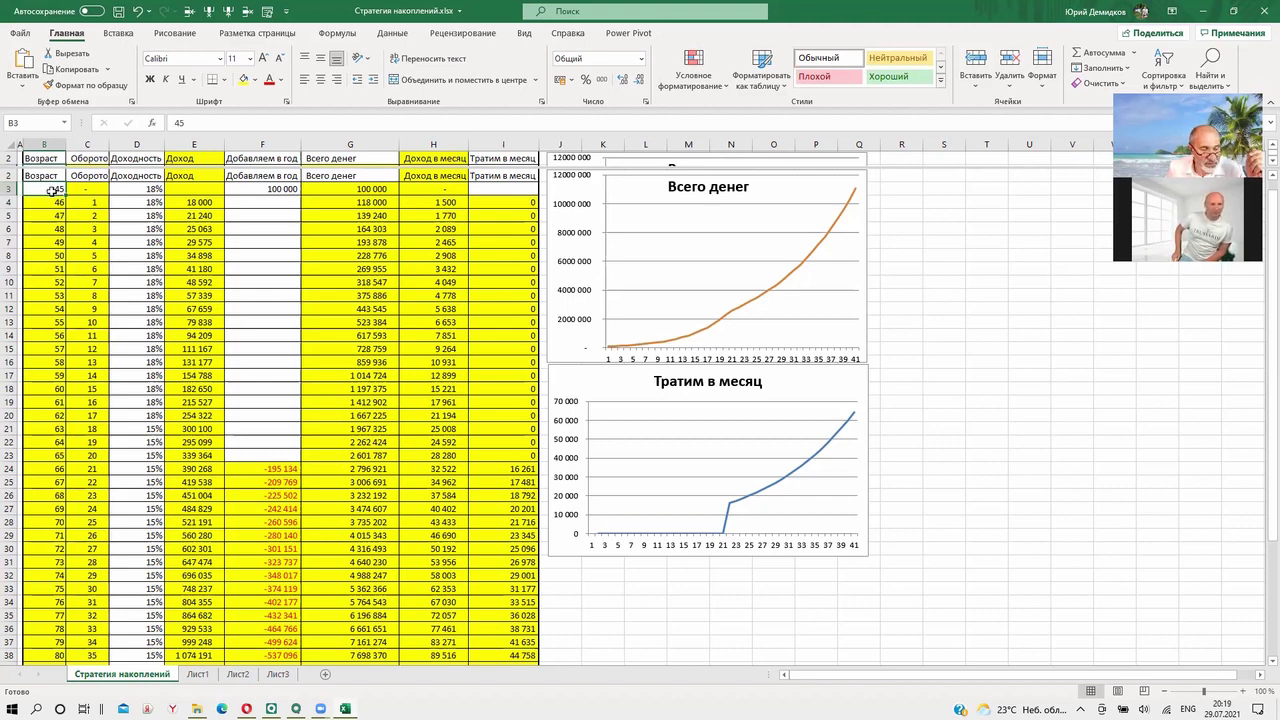
text(36)
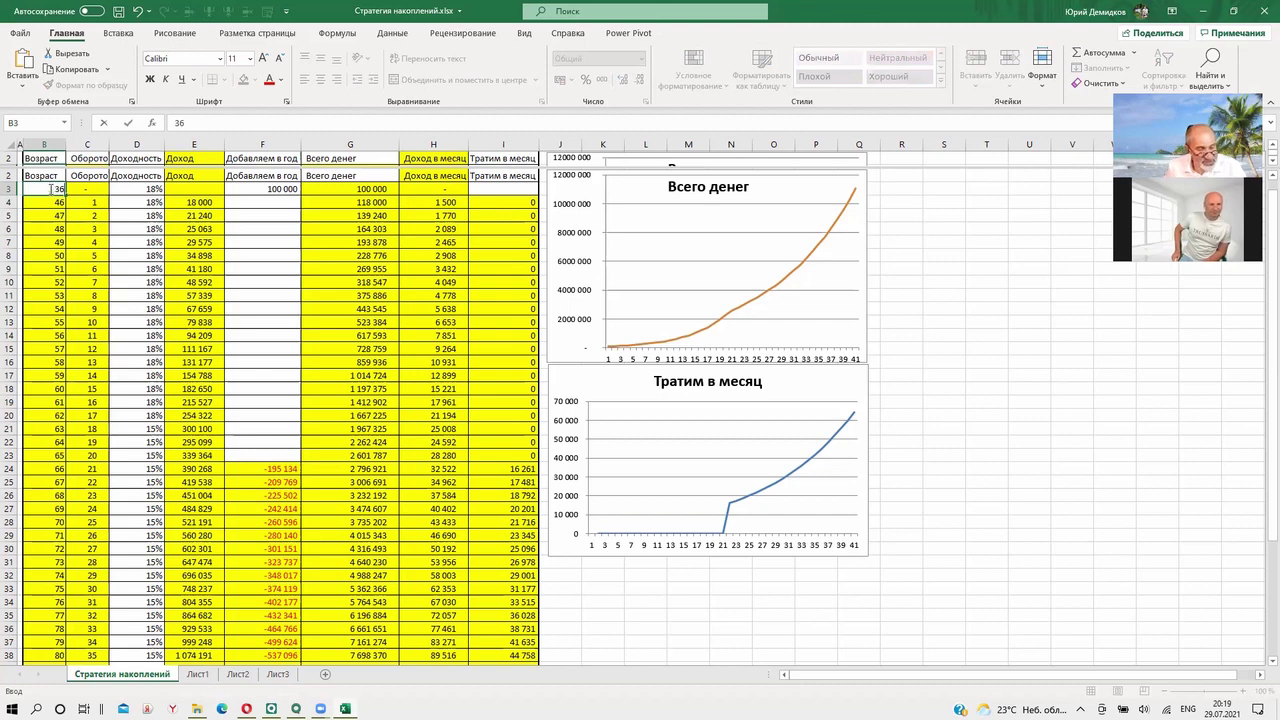
key(Return)
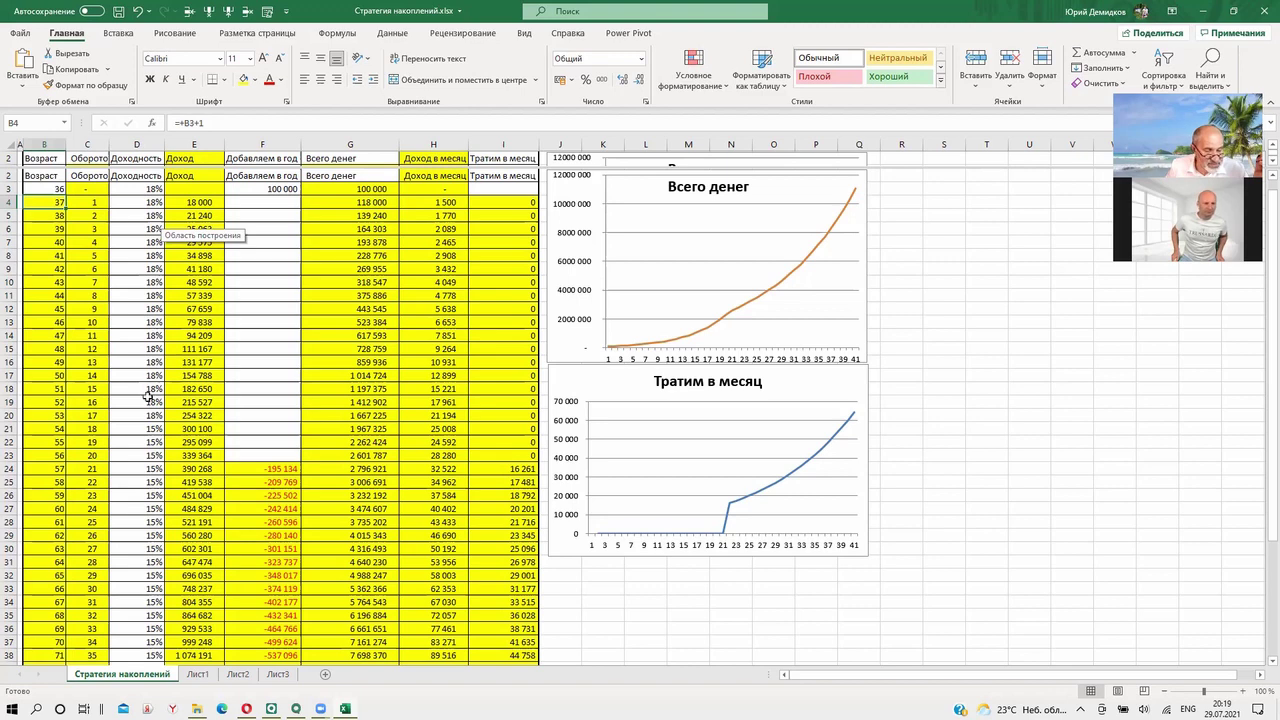
- Examine total money, yield, income and monthly income around age 55, the first withdrawal formula in F24, and the «Всего денег» chart
click(368, 442)
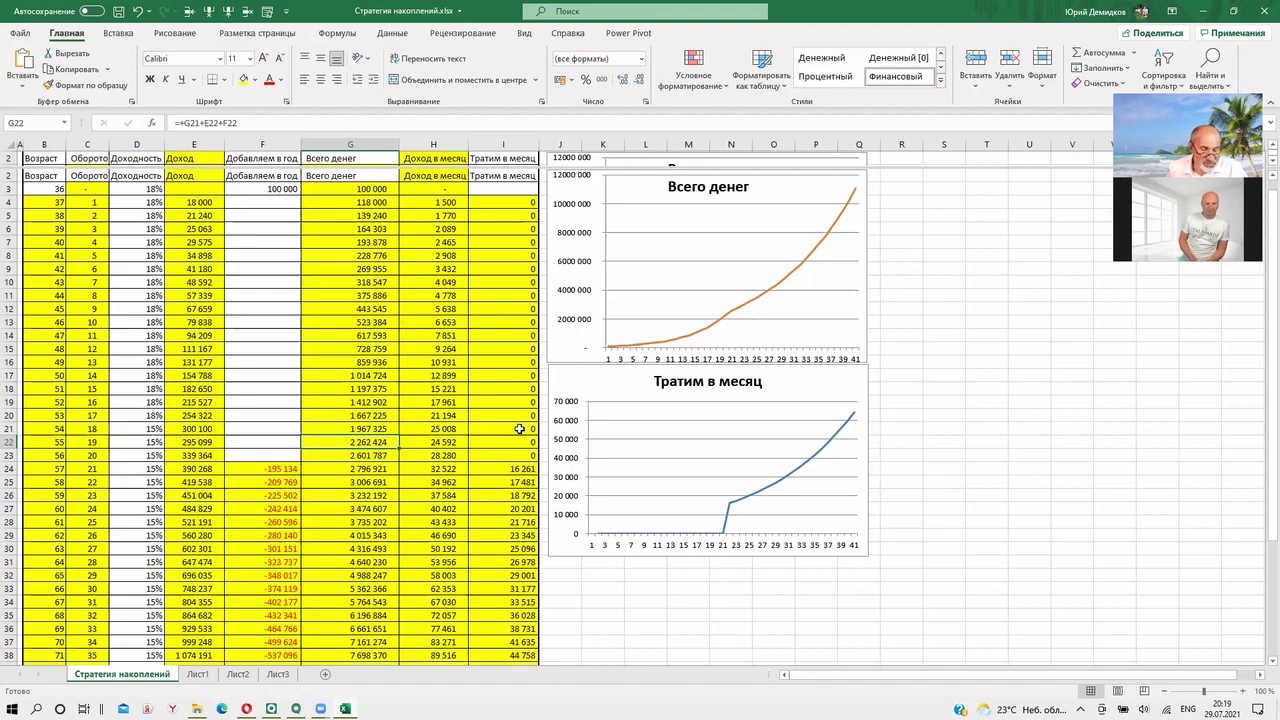
click(438, 443)
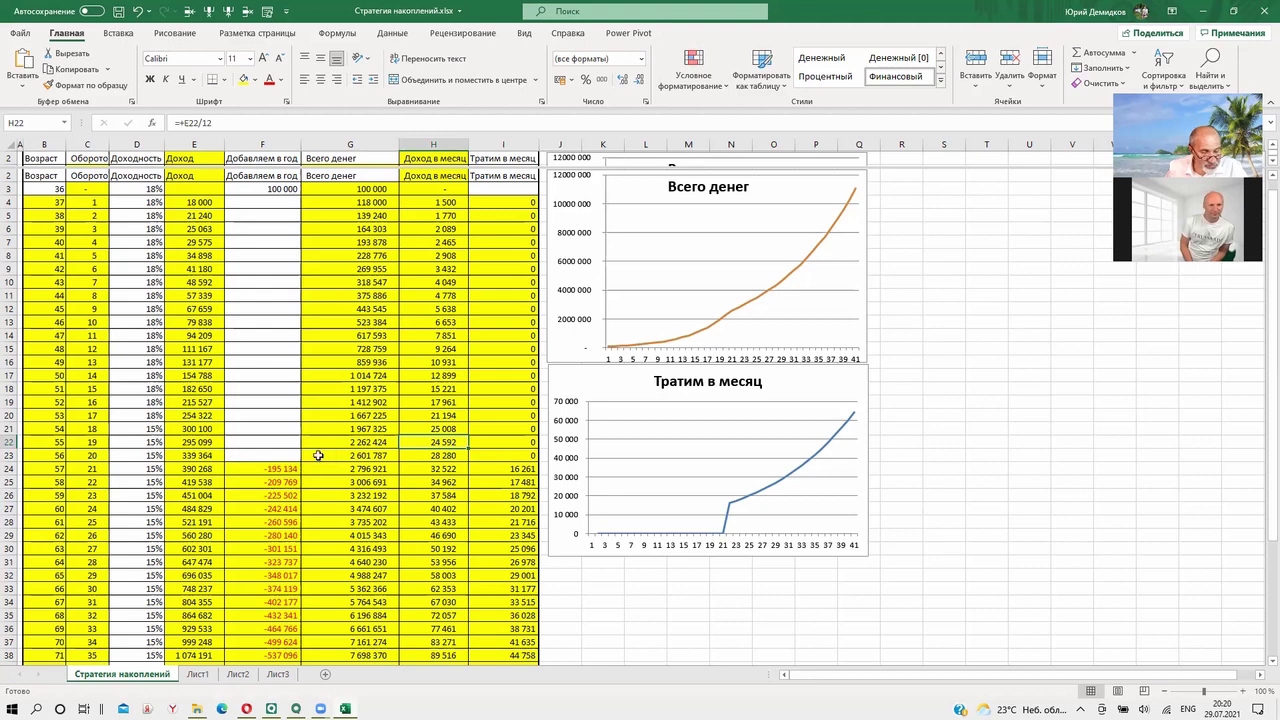
click(371, 432)
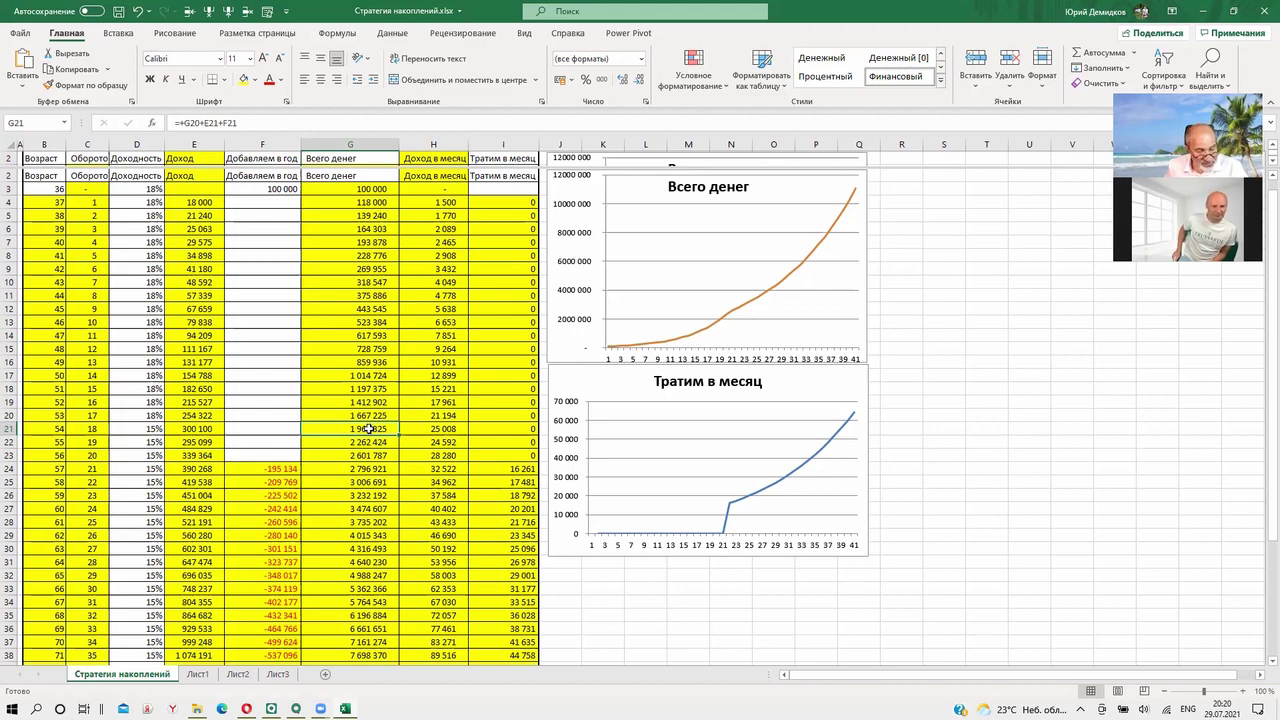
click(152, 442)
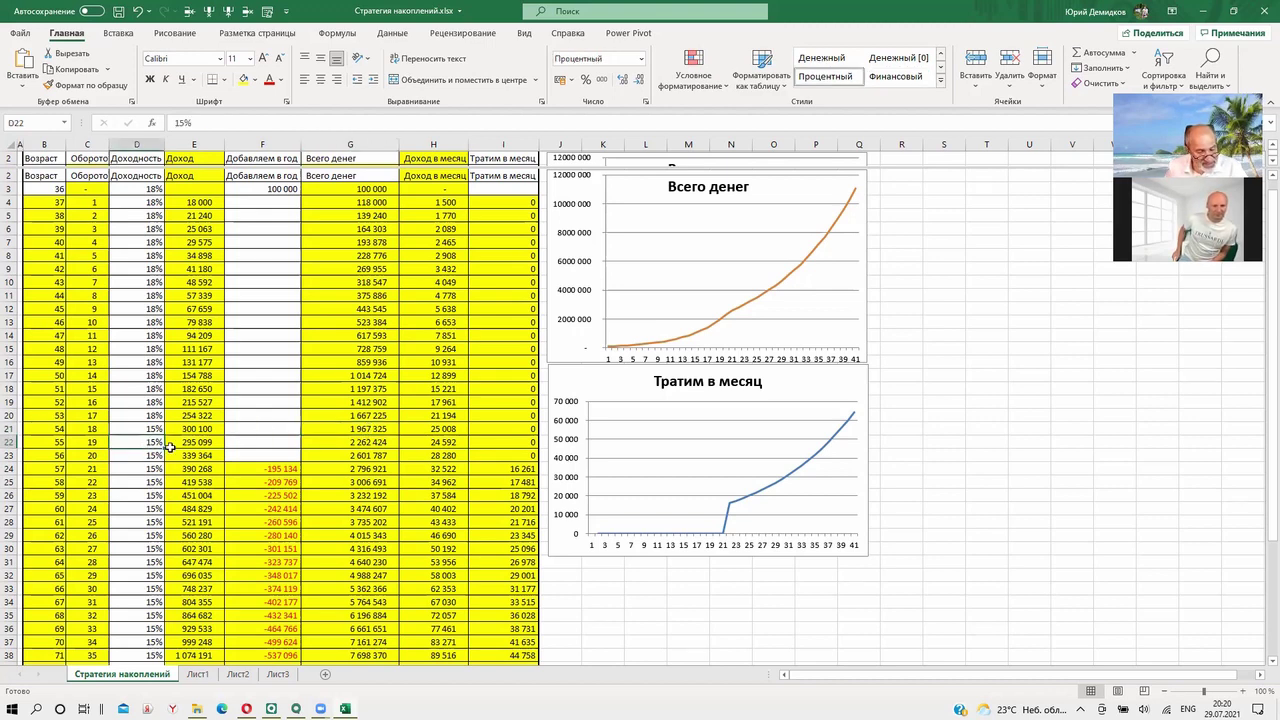
click(198, 441)
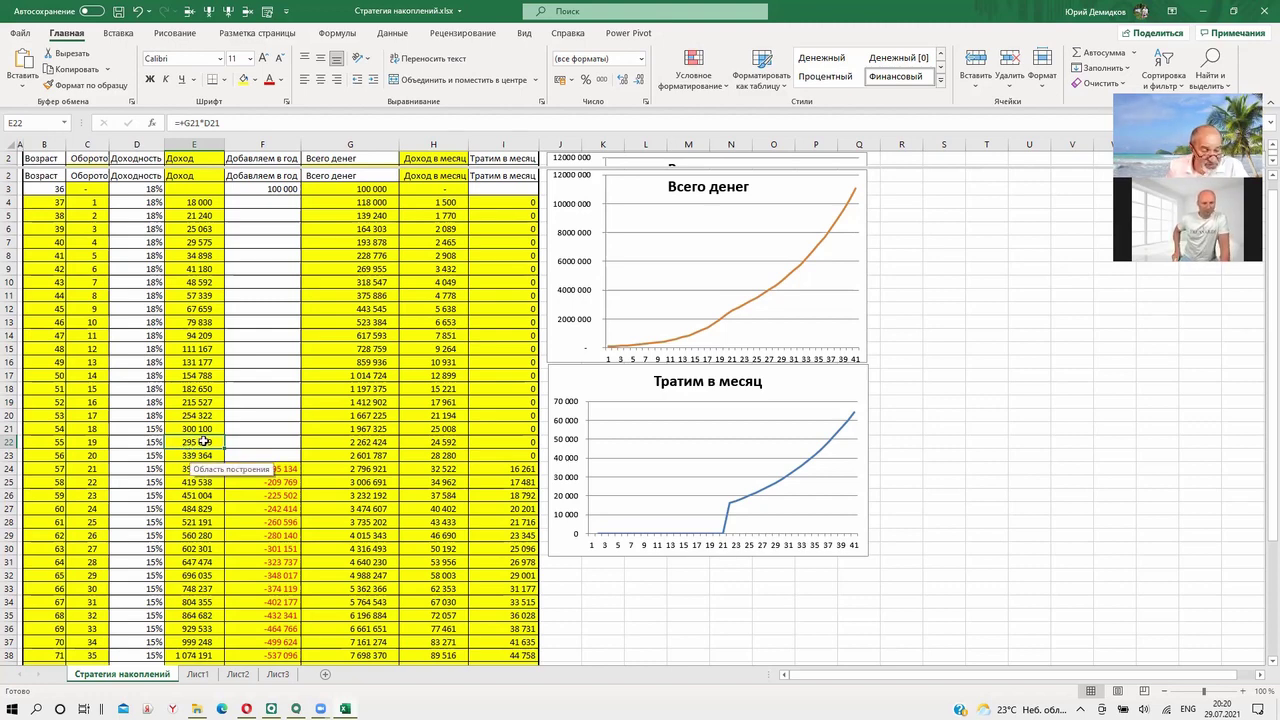
click(430, 441)
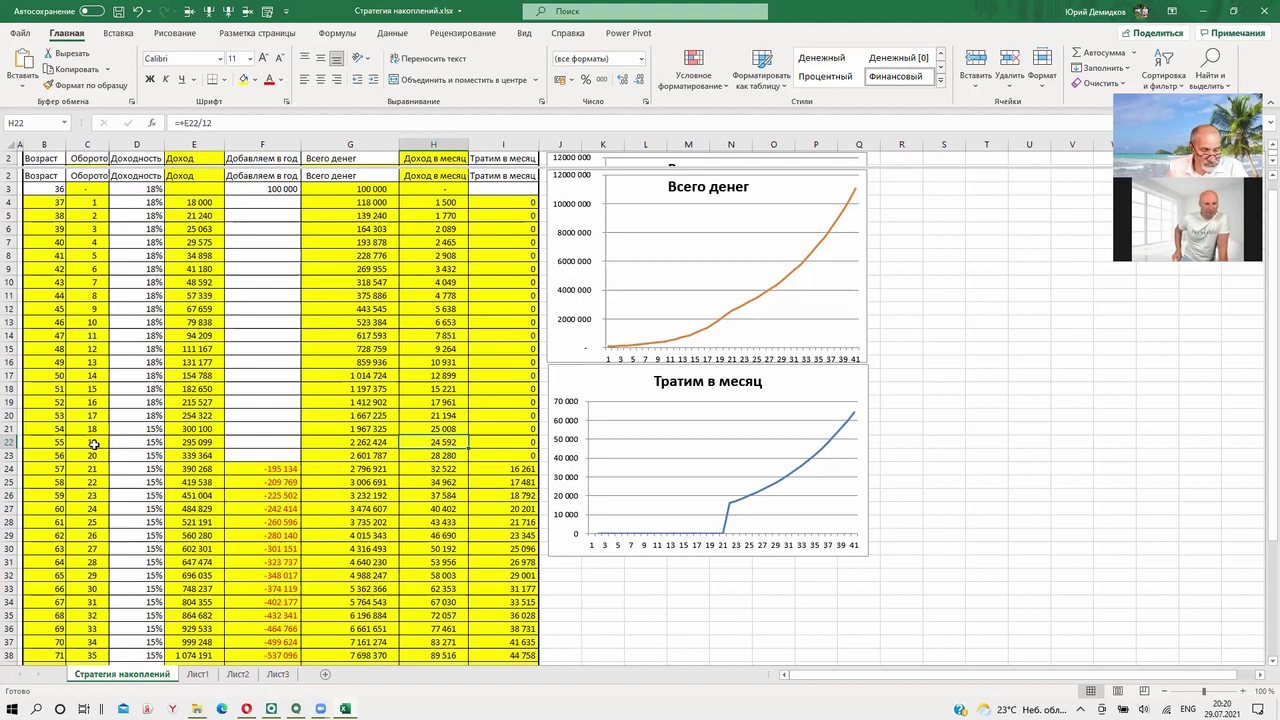
click(262, 471)
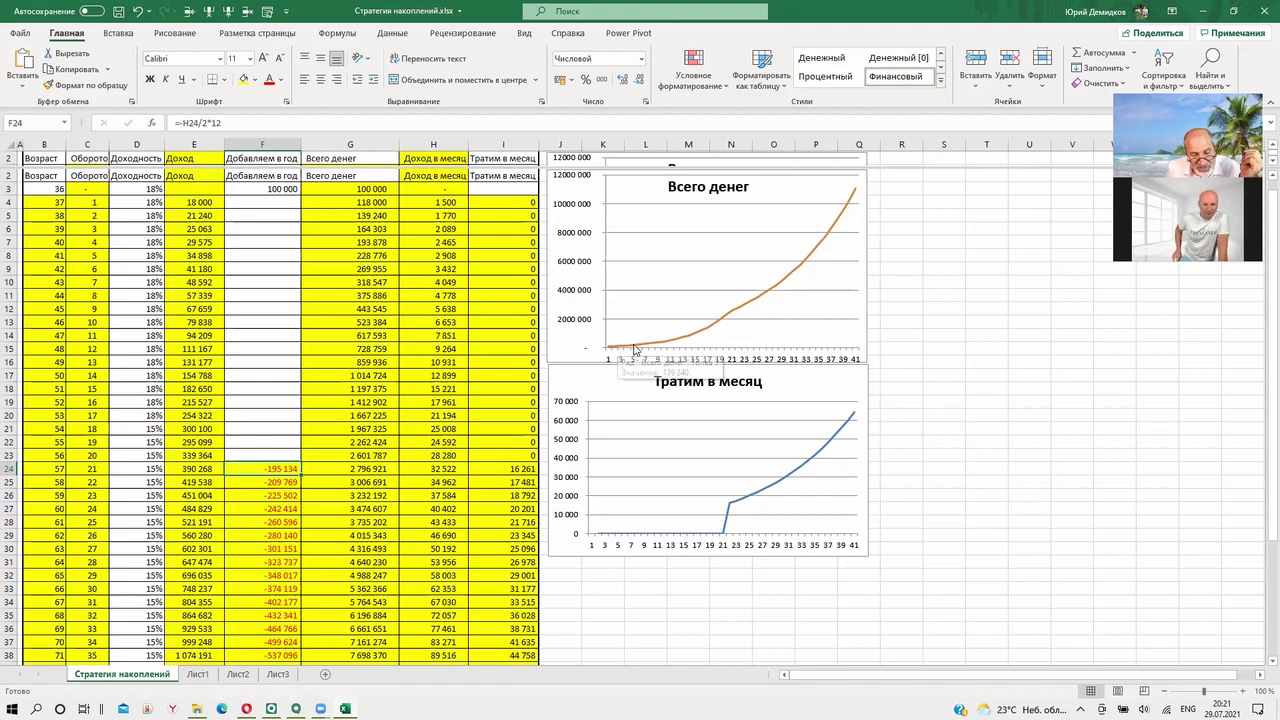
mouse_move(651, 345)
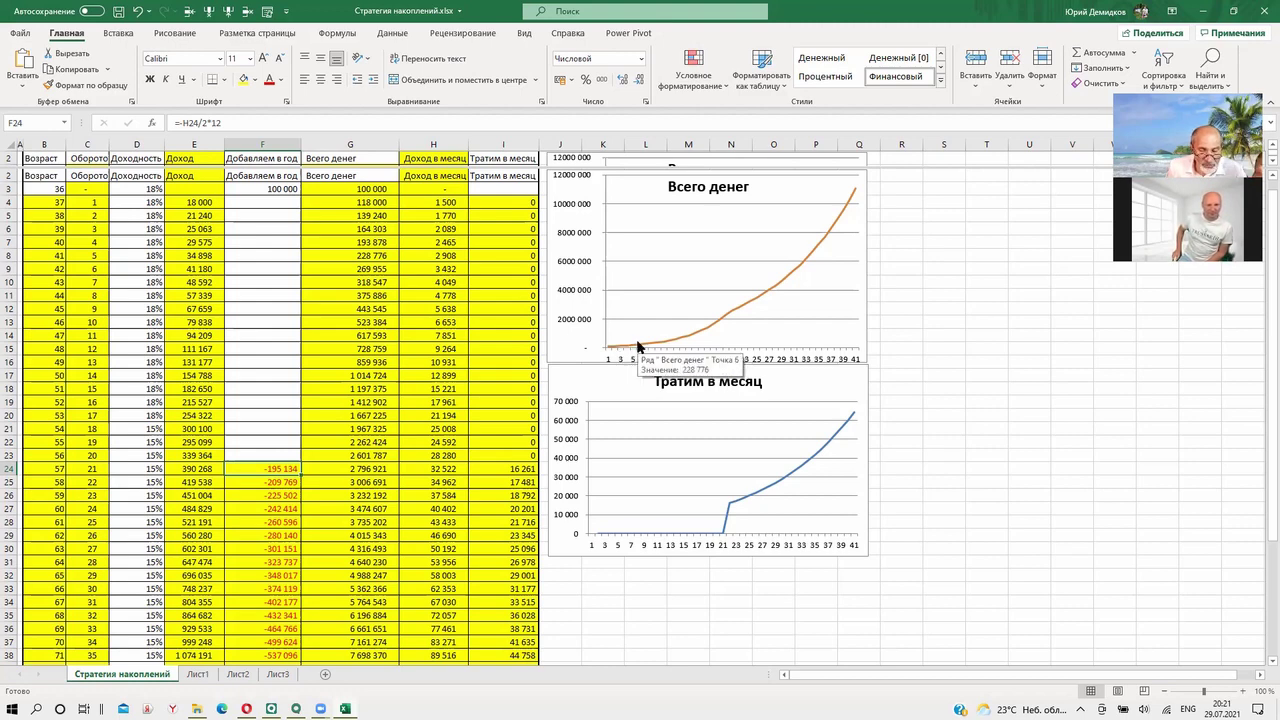
- Set the yearly contribution for age 37 in F4 to 60 000 and check the monthly income at age 55
click(287, 188)
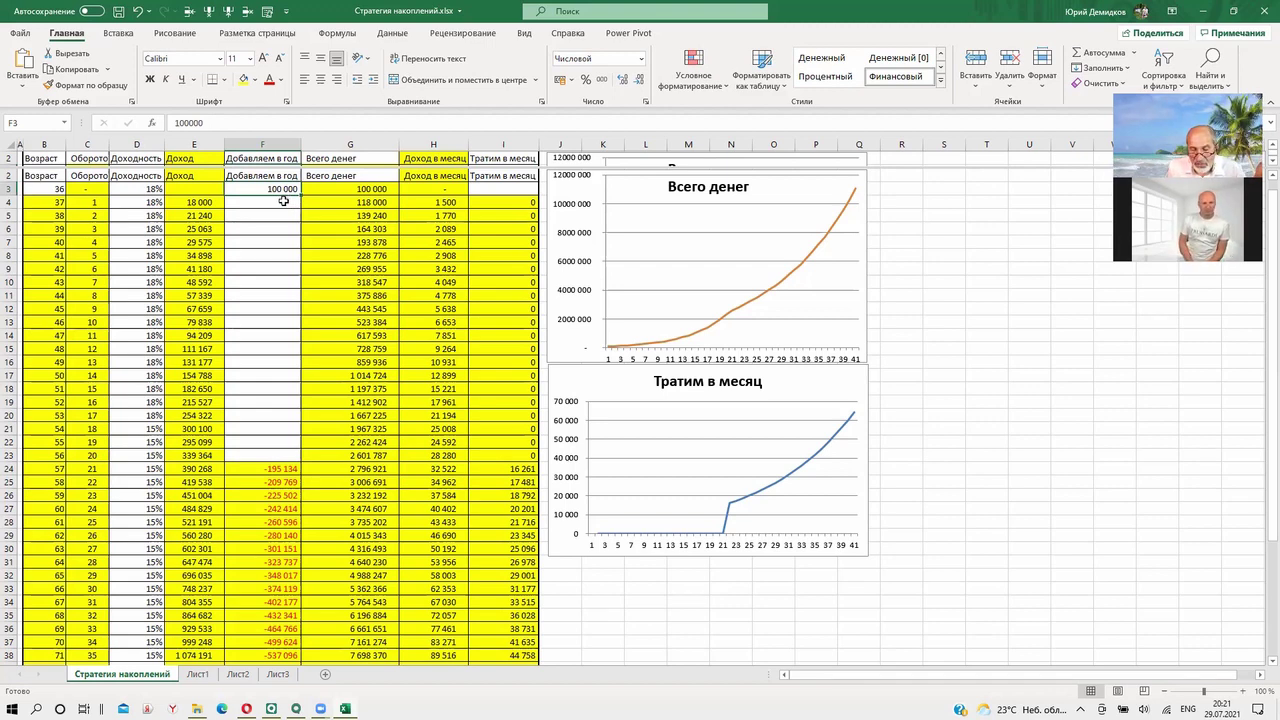
click(282, 201)
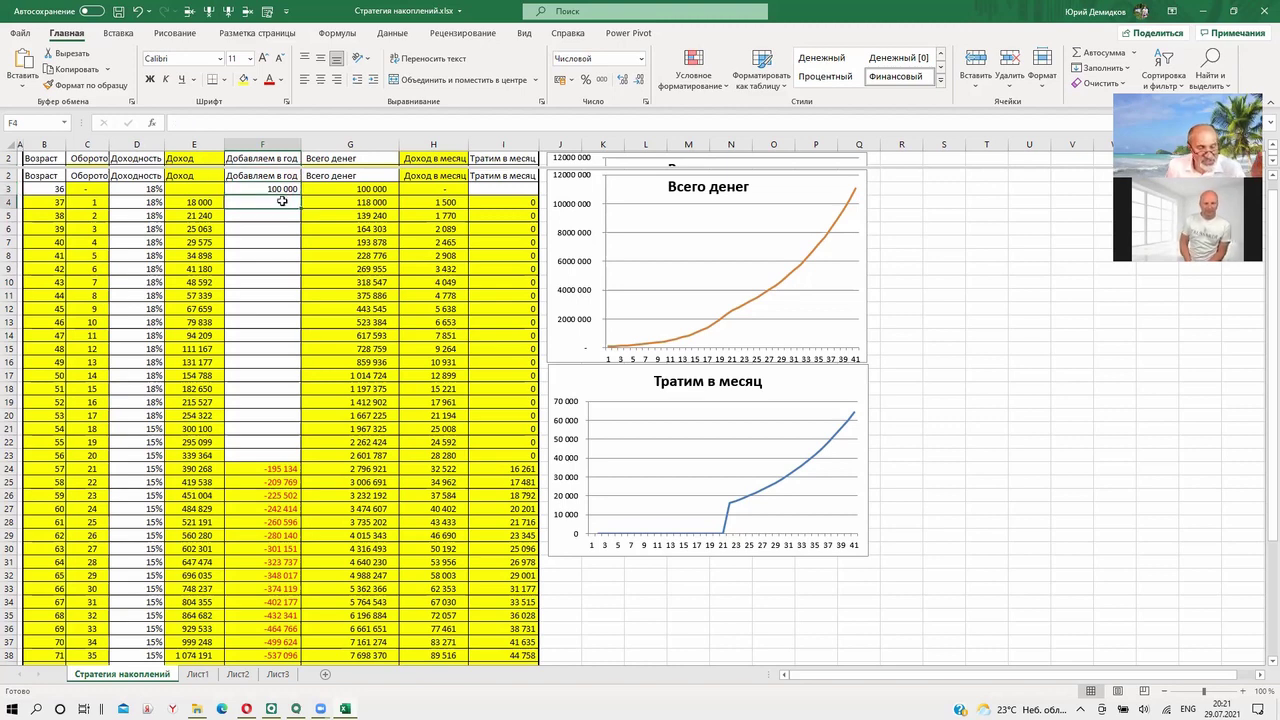
text(60)
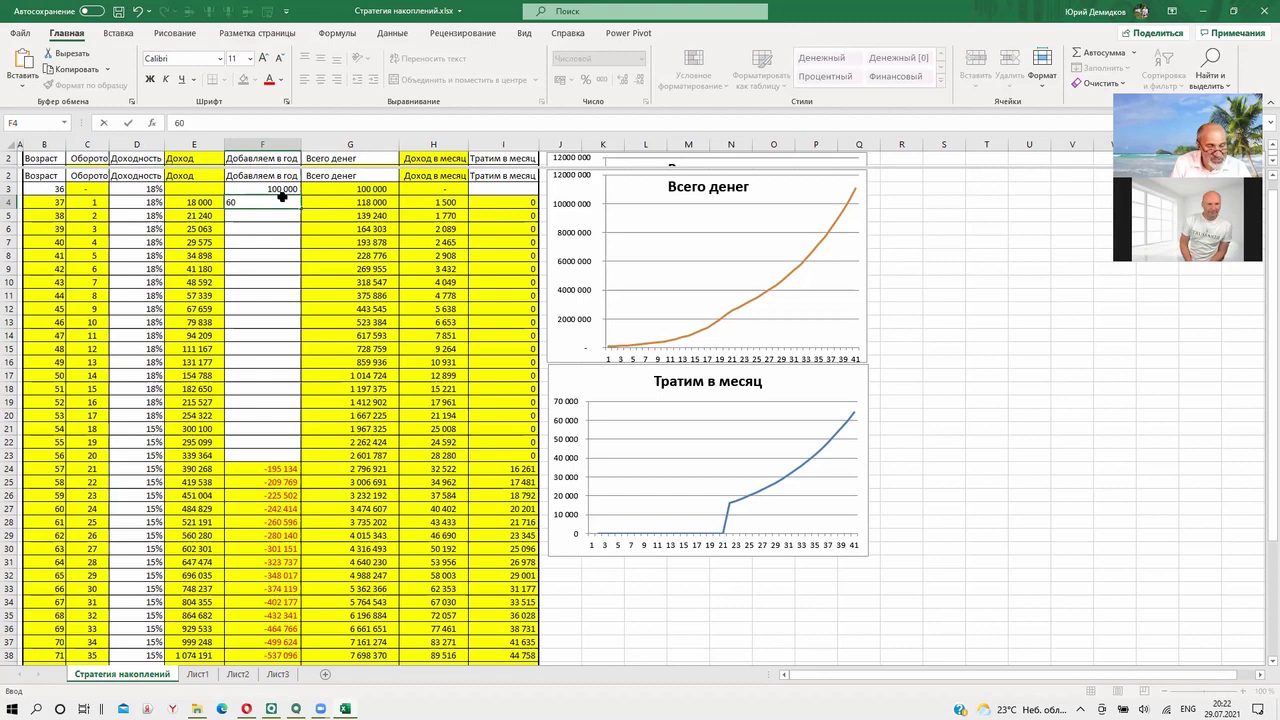
key(Return)
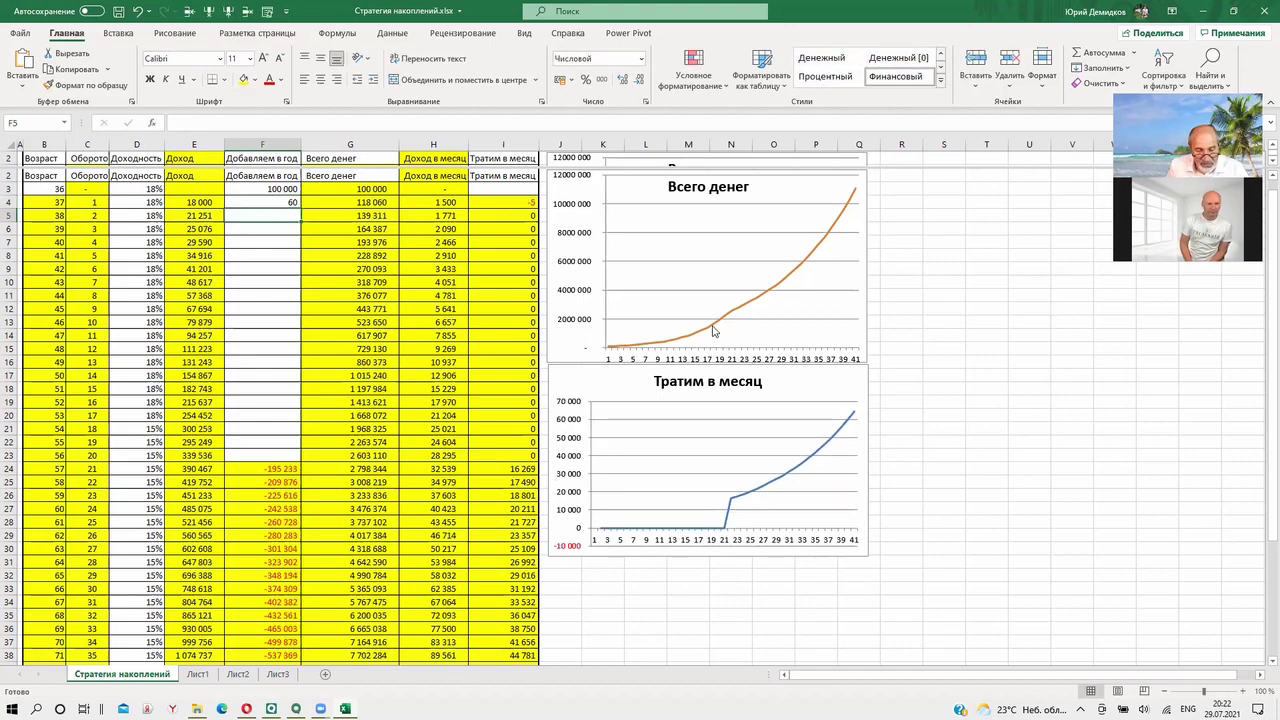
click(58, 446)
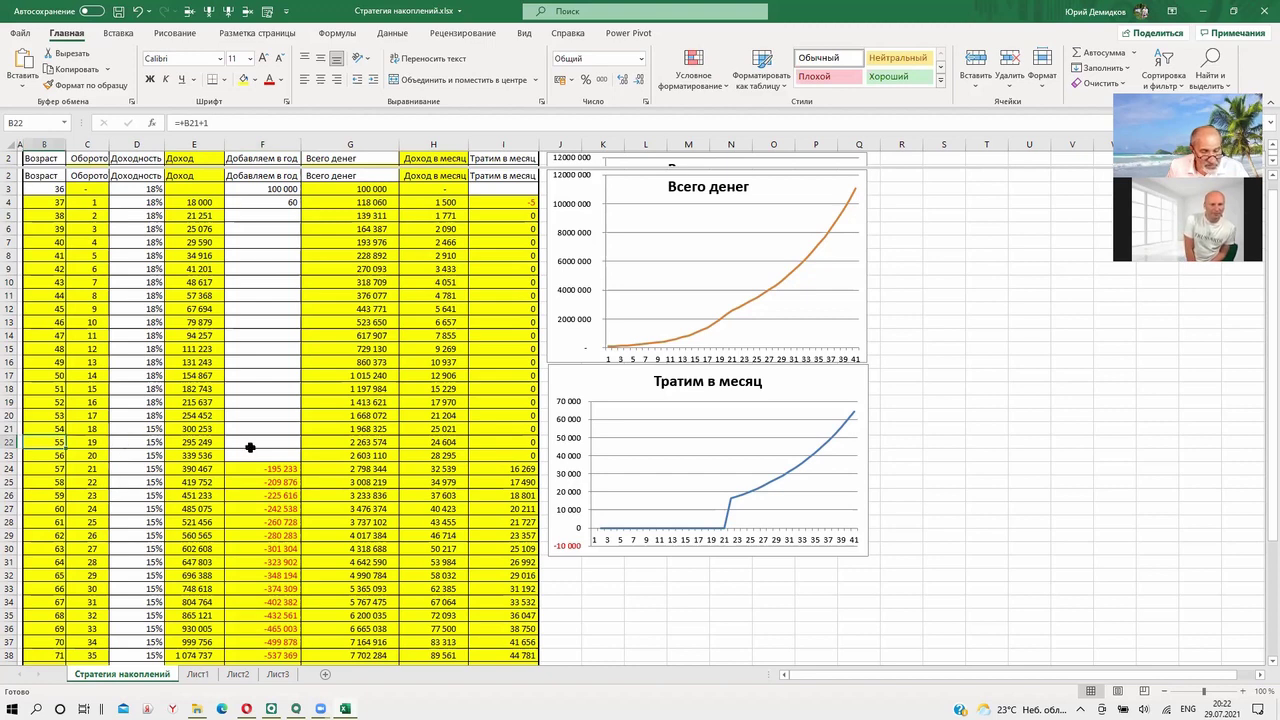
click(276, 202)
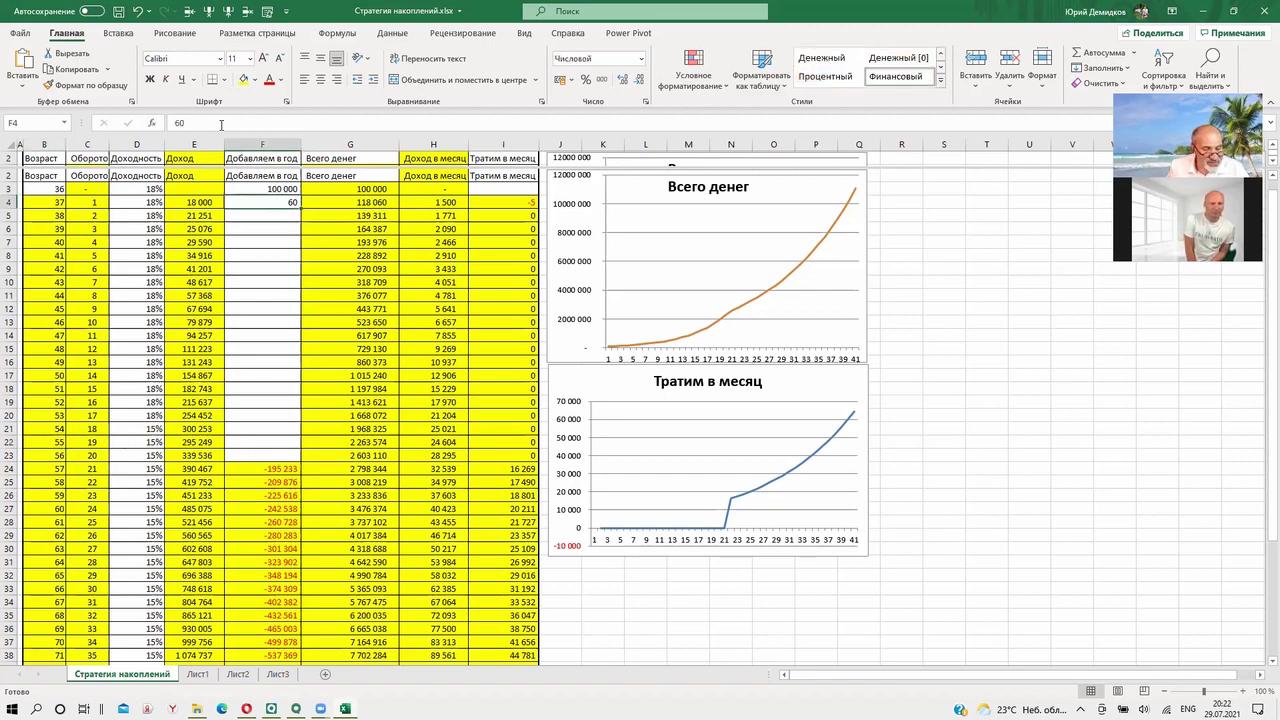
click(212, 120)
text(000)
key(Return)
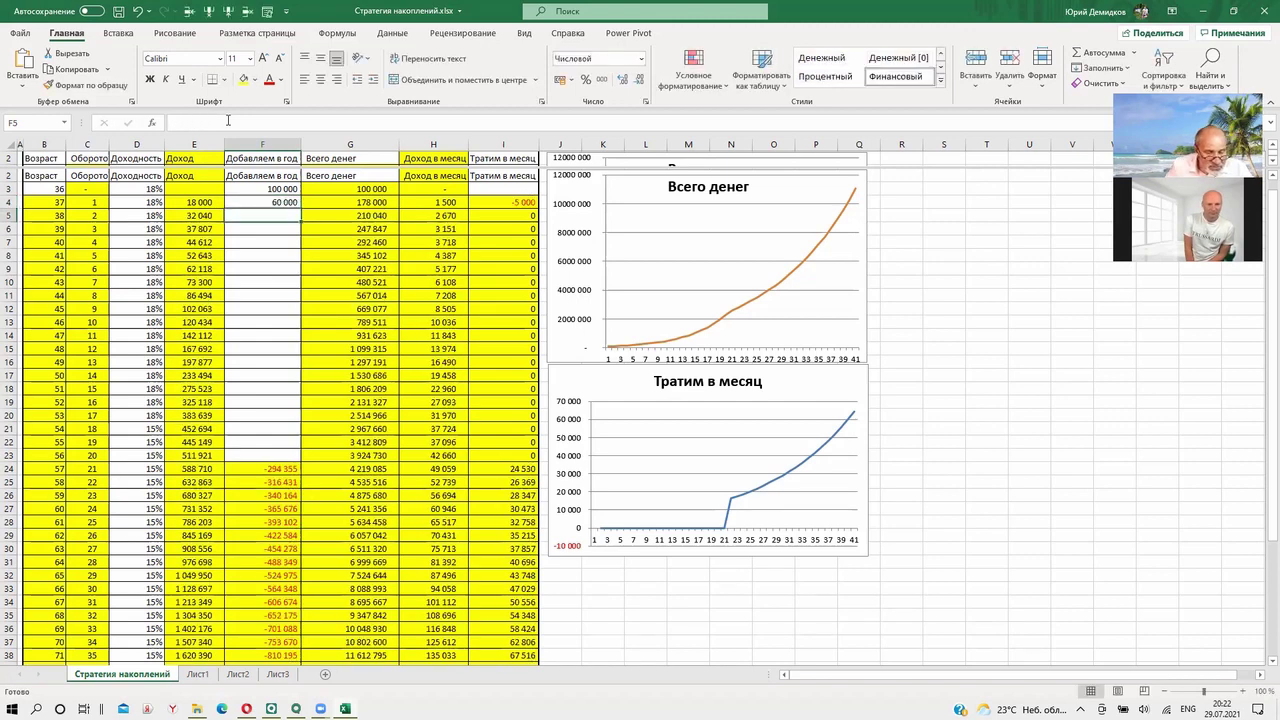
click(55, 442)
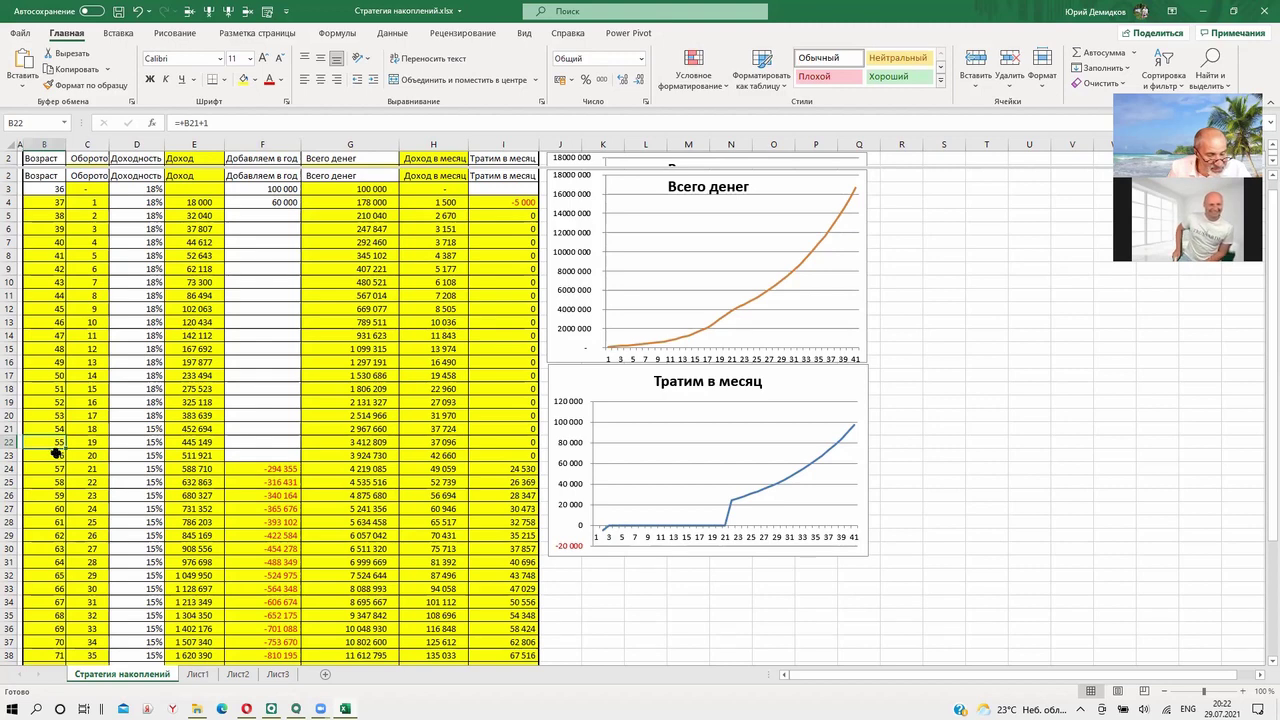
click(432, 442)
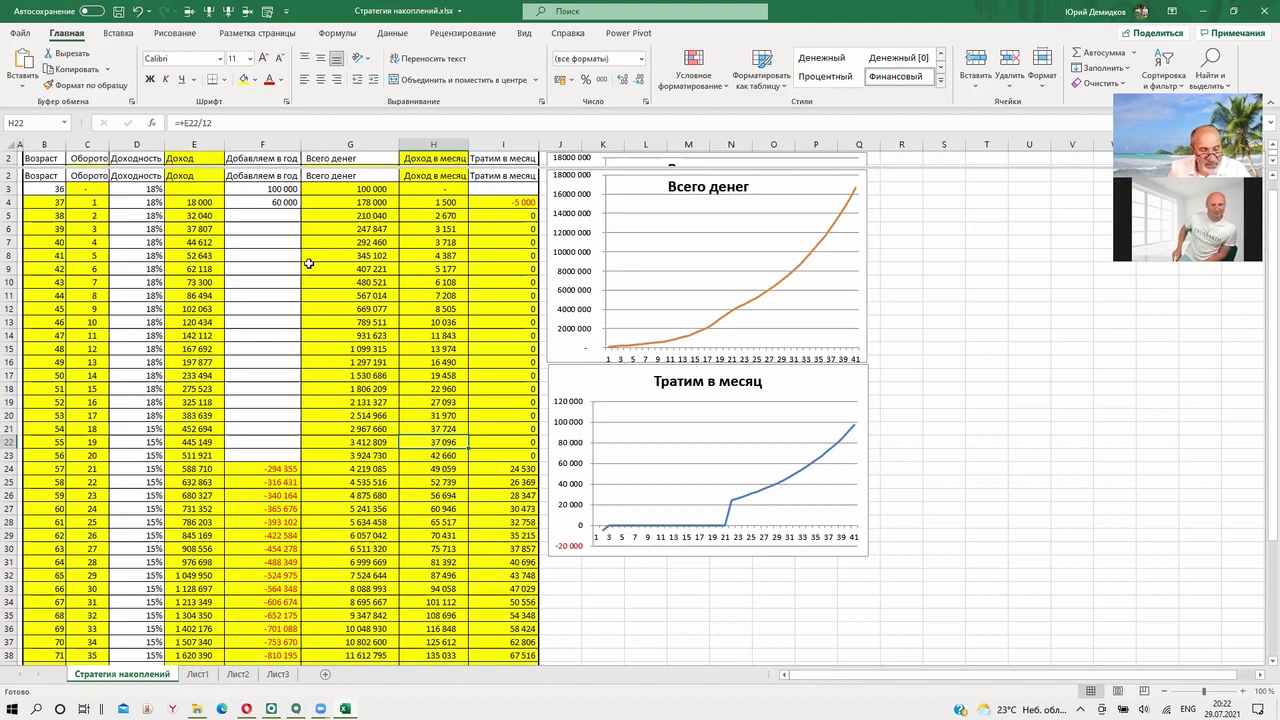
- Fill the 60 000 yearly contribution from F4 down to F13 and check the monthly income at age 55
click(280, 203)
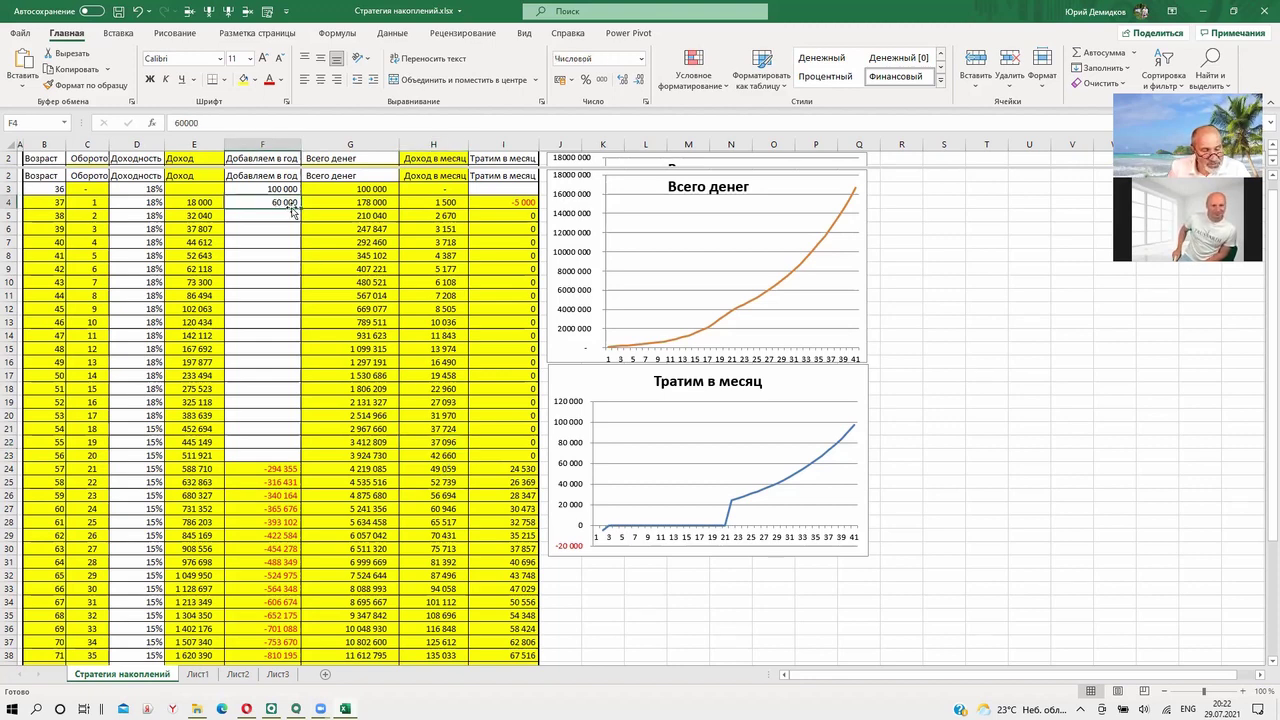
drag(300, 209, 290, 330)
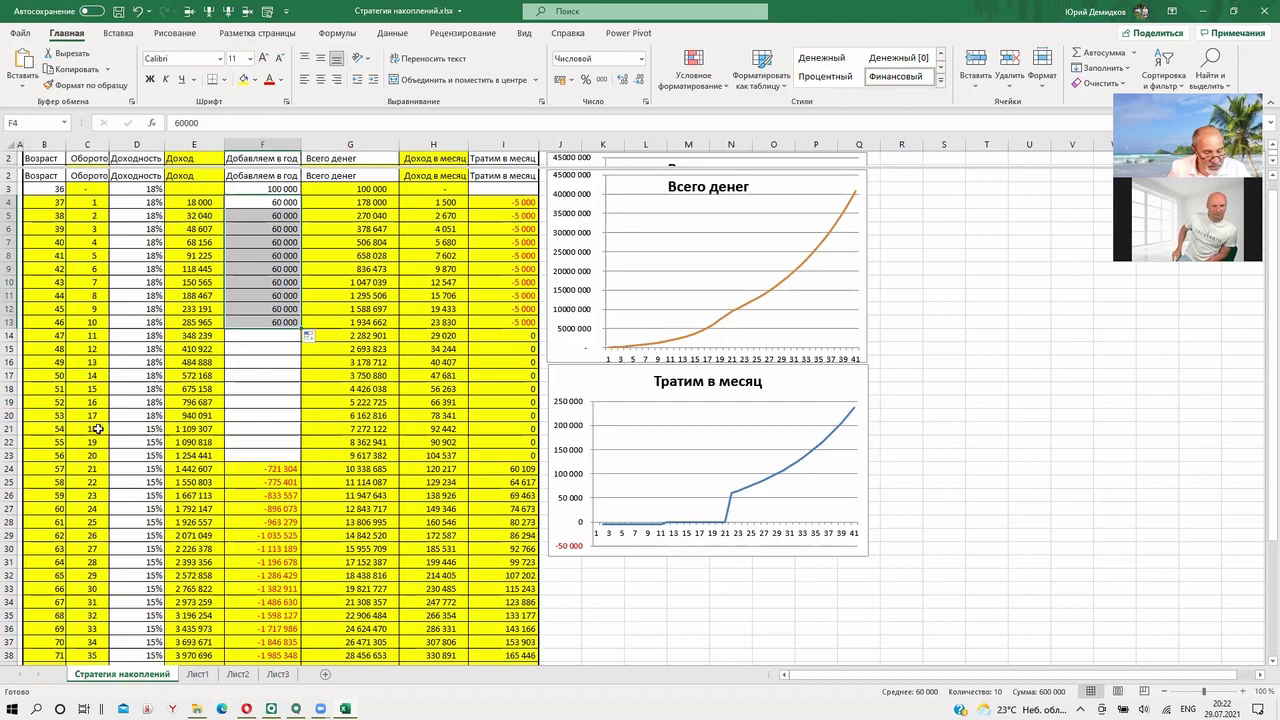
click(59, 446)
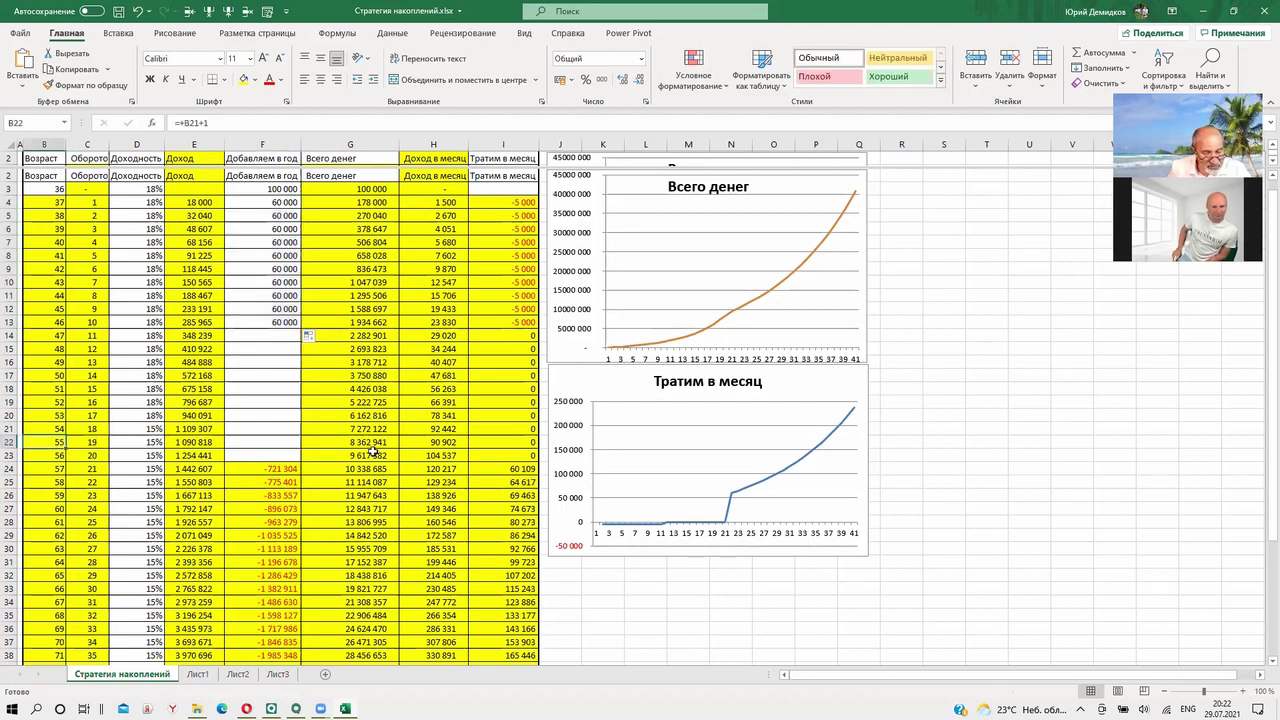
click(440, 443)
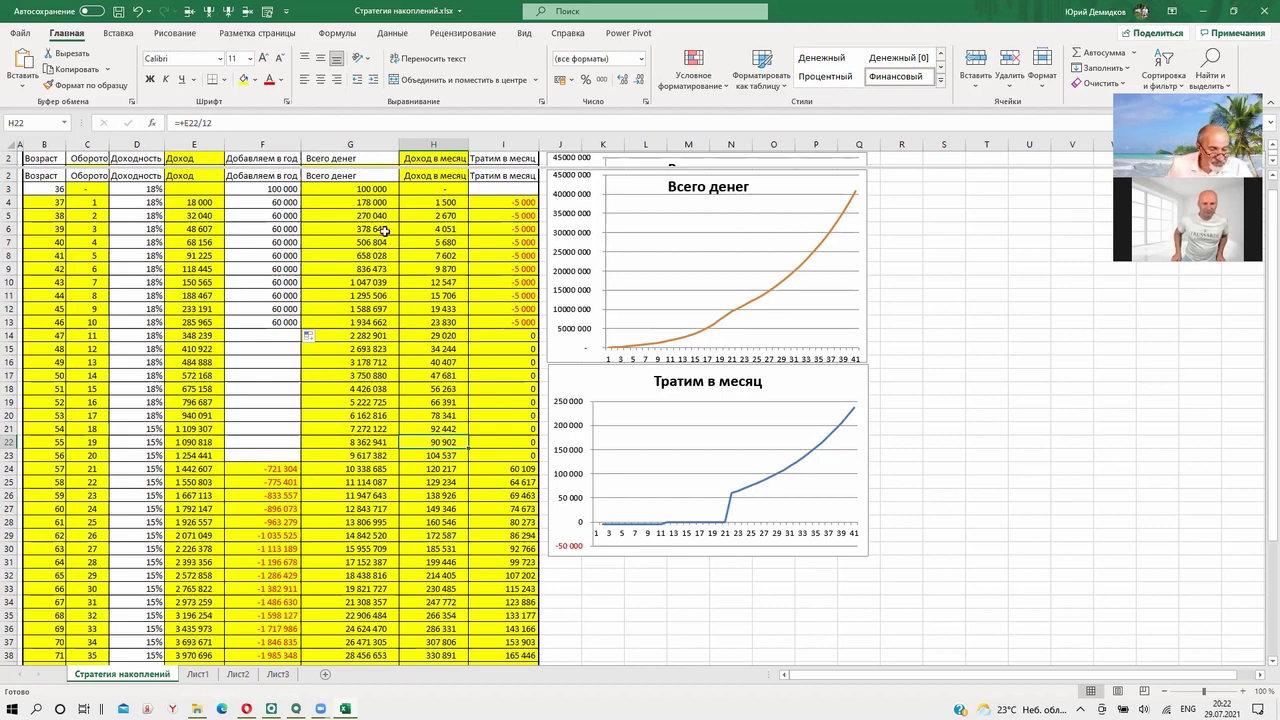
click(286, 189)
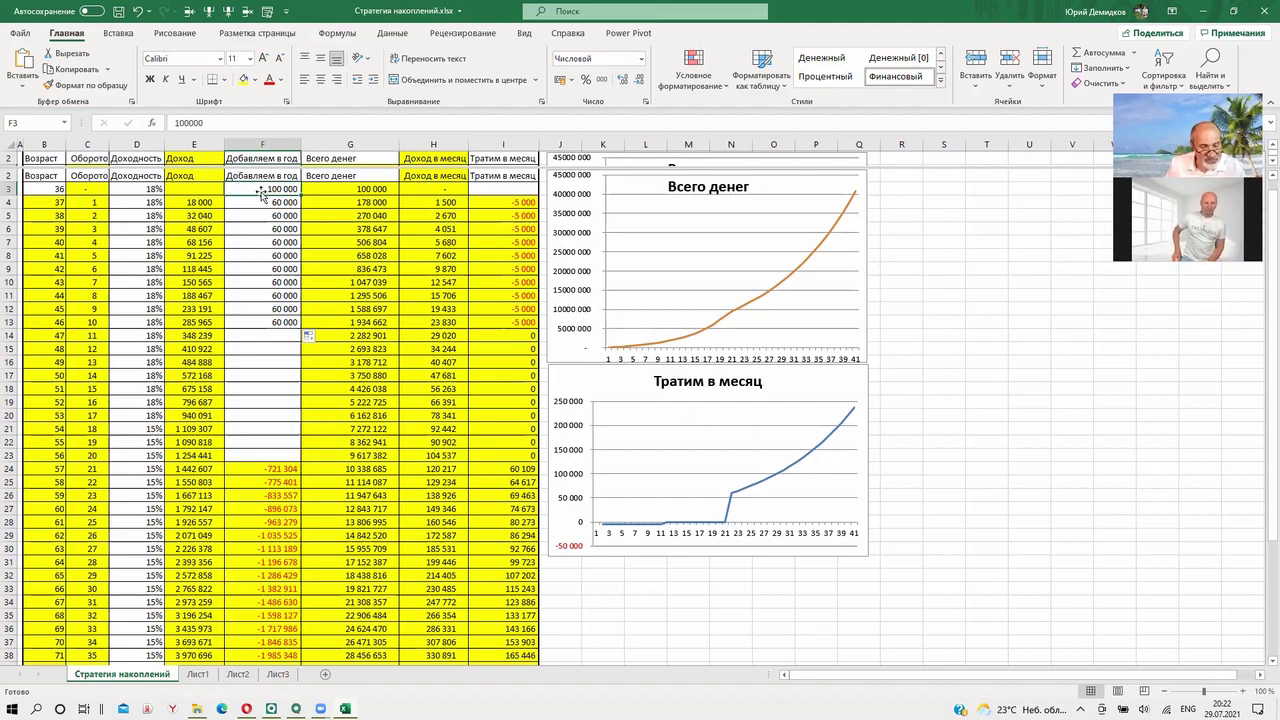
- Set the yearly contribution for age 47 in F14 to 30 000
click(283, 335)
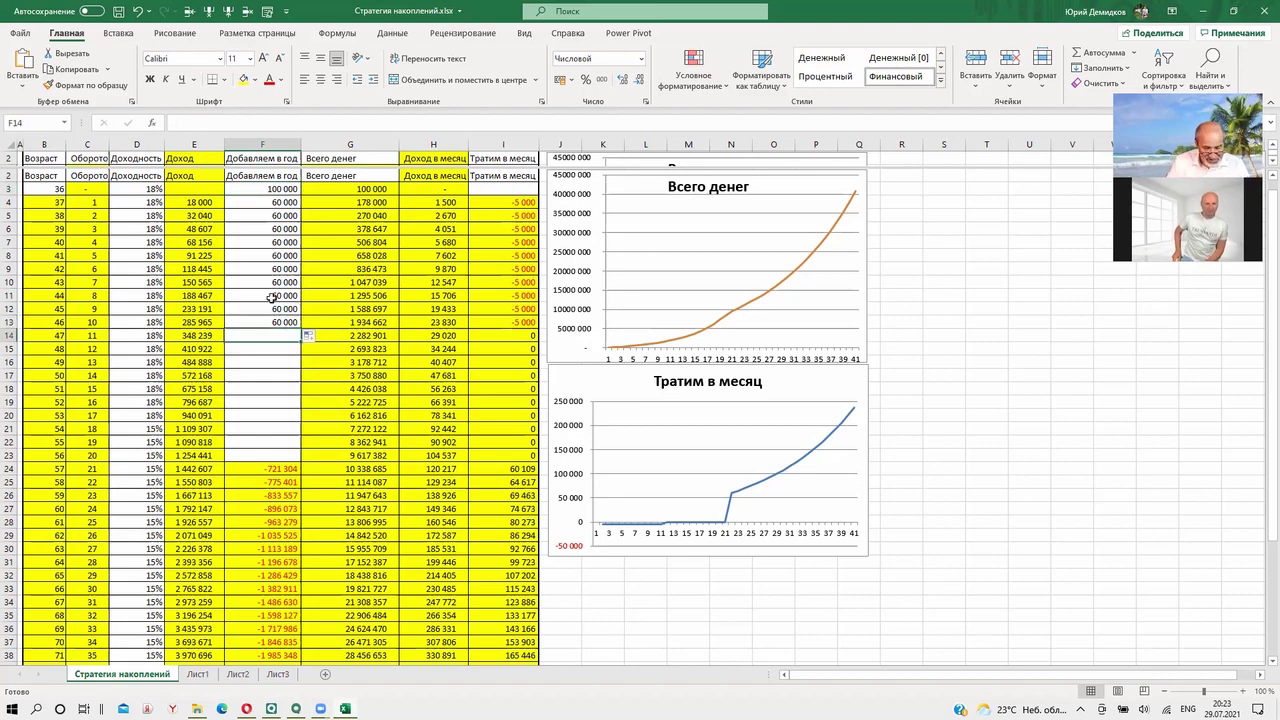
text(30)
key(Return)
click(266, 334)
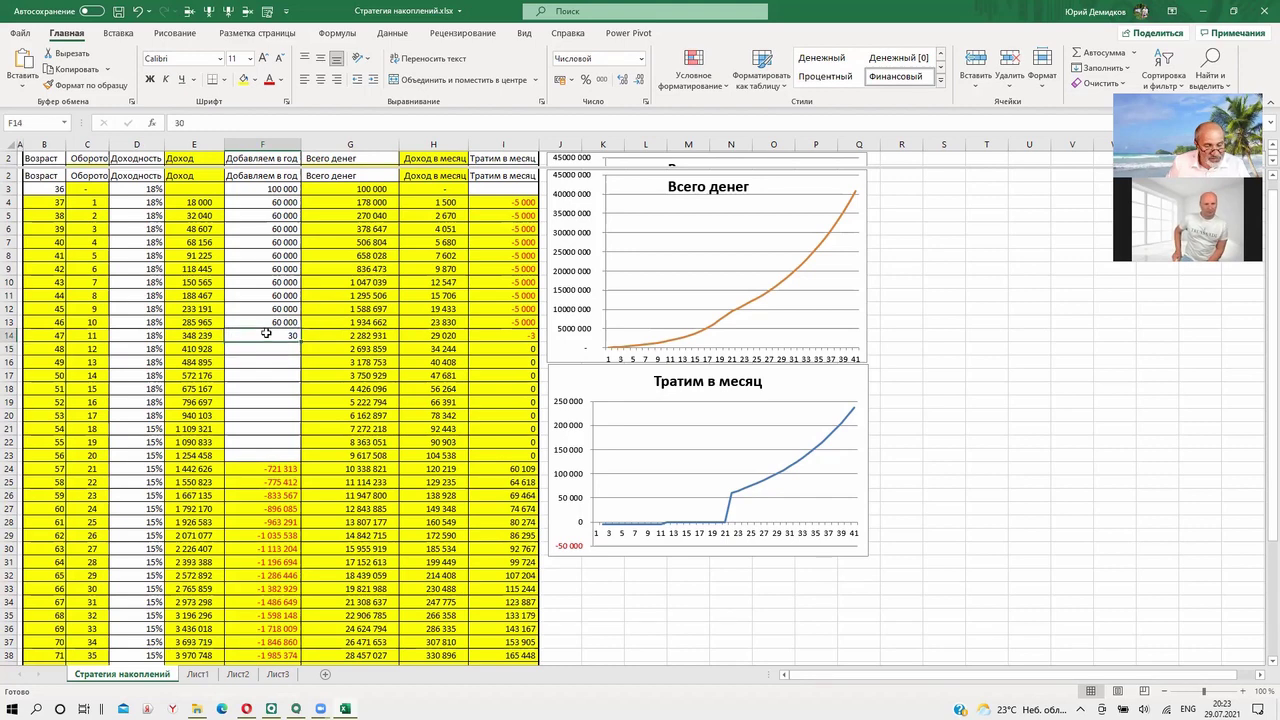
click(189, 122)
text(000)
key(Return)
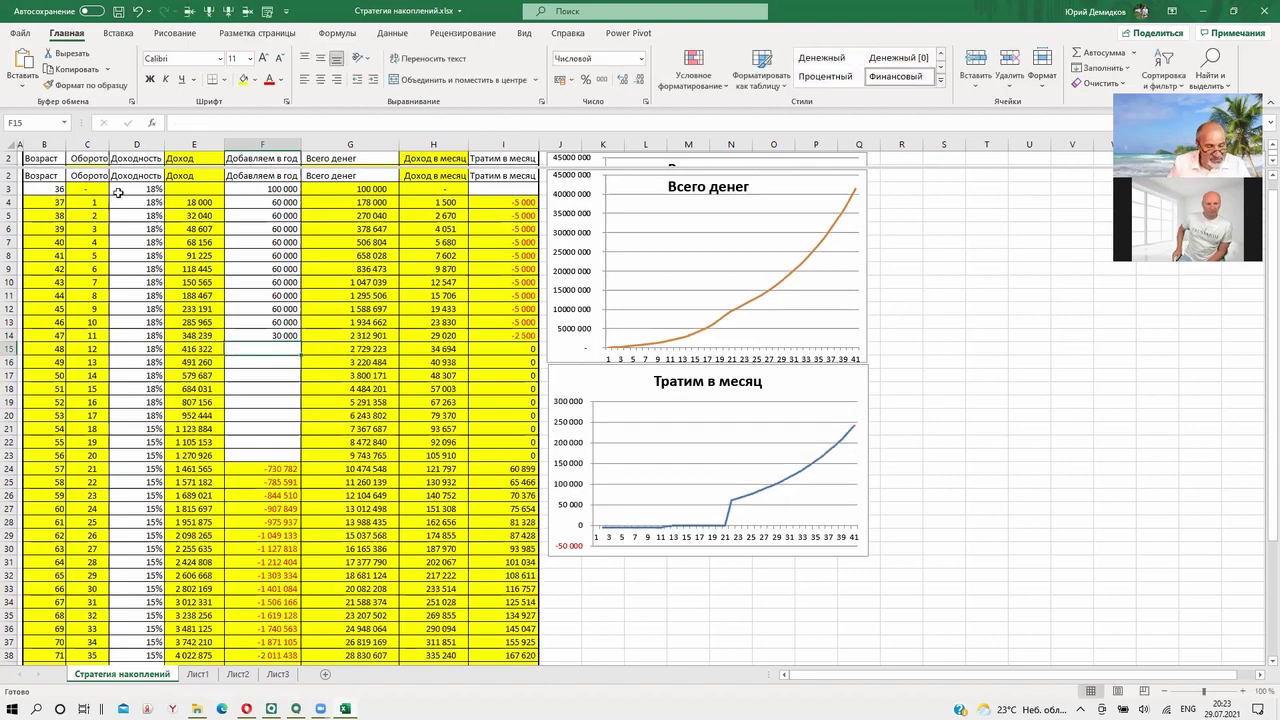
- Fill the 30 000 yearly contribution from F14 down to F18 and check the monthly income at age 56
click(271, 335)
drag(301, 340, 299, 393)
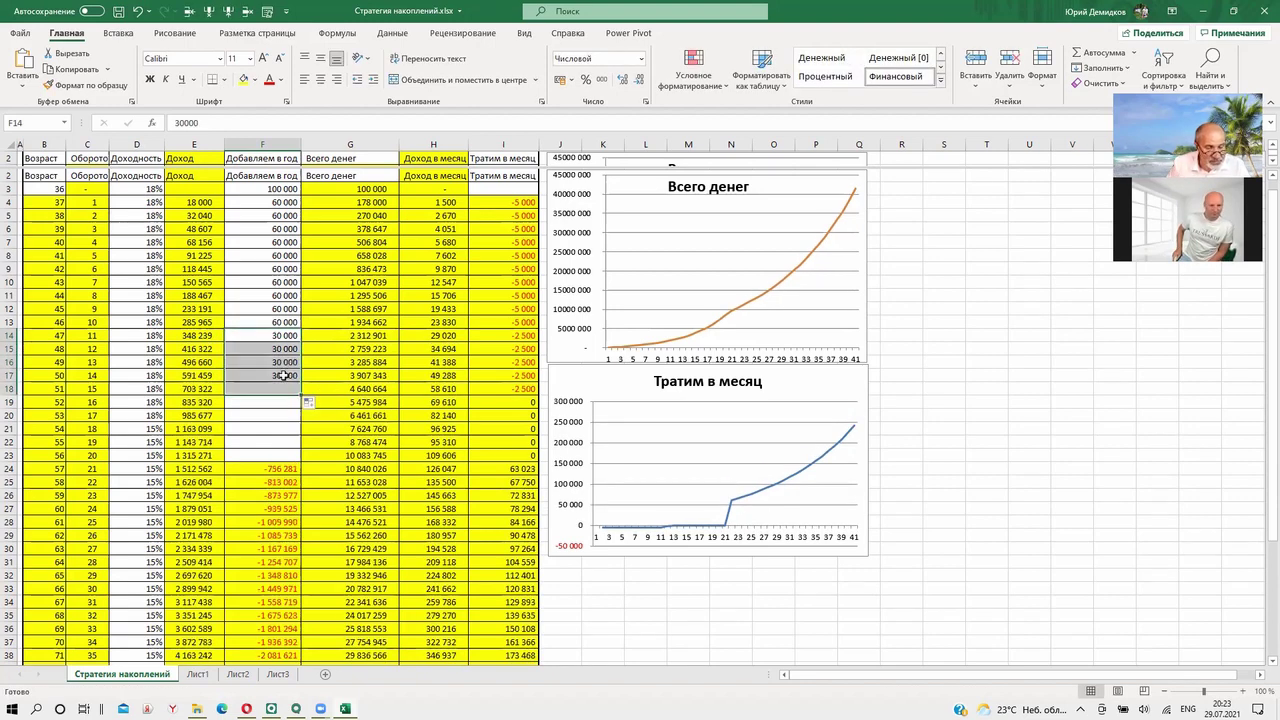
click(58, 441)
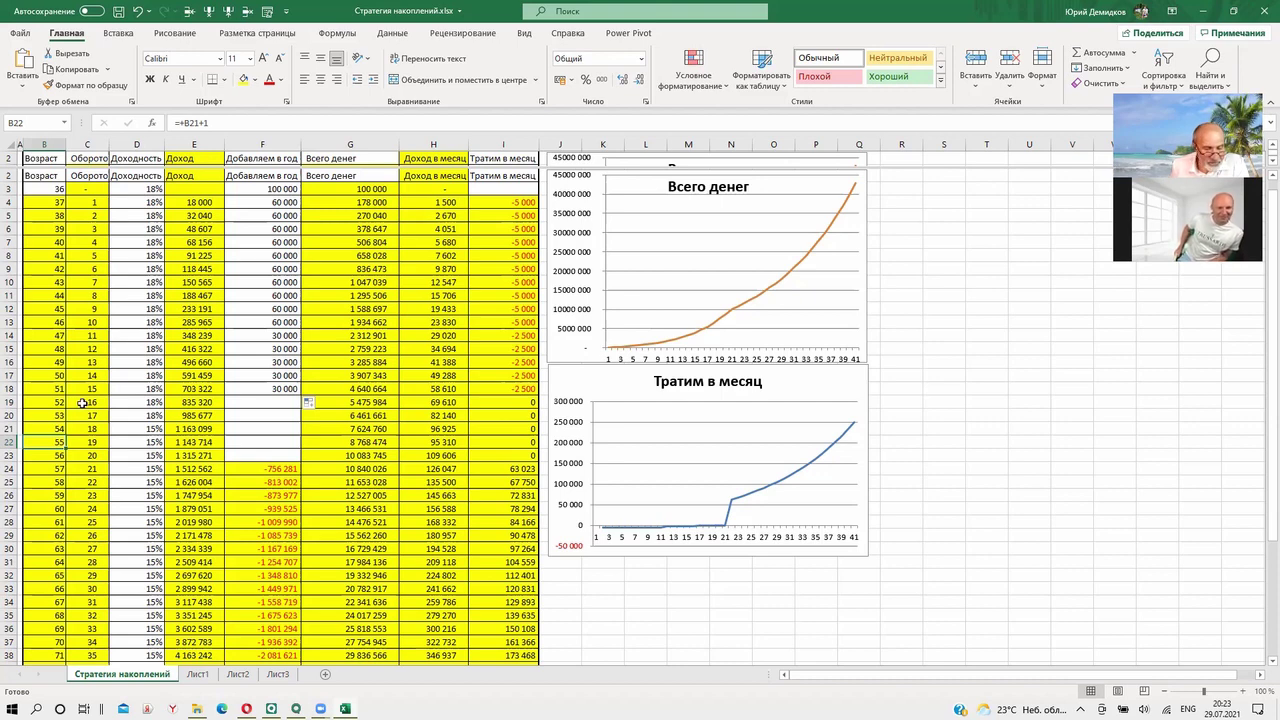
click(446, 456)
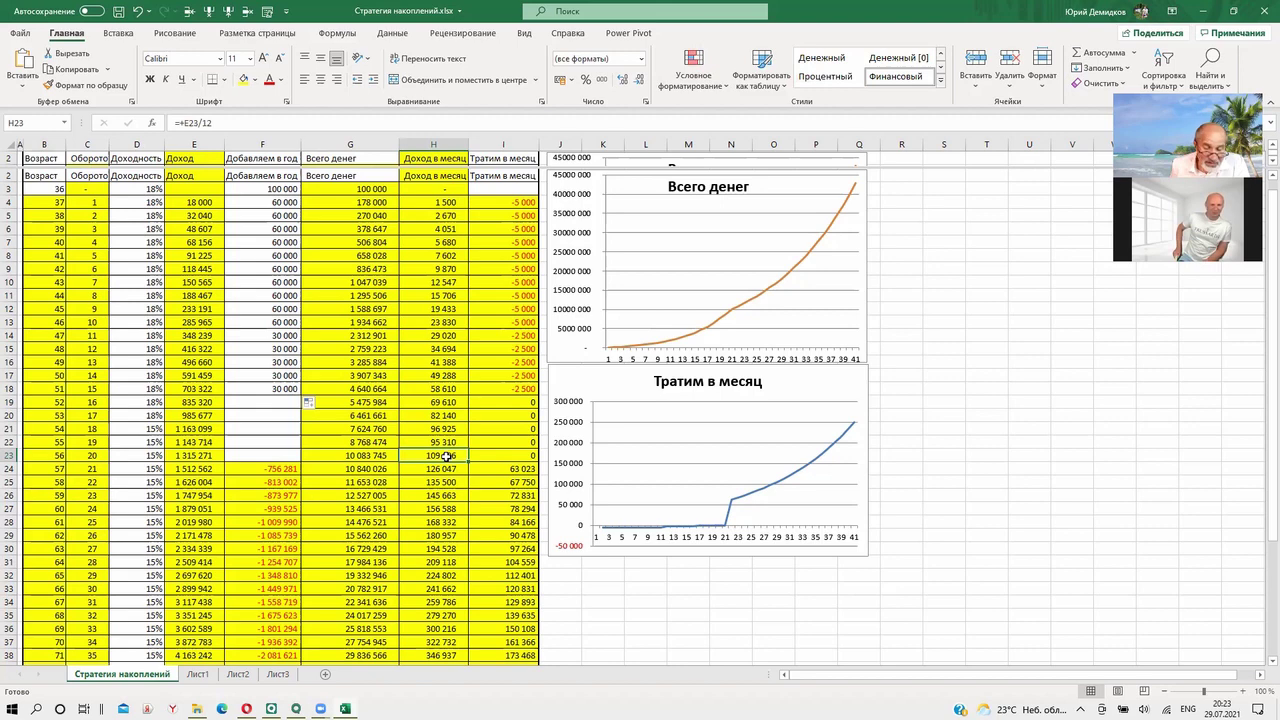
- Set the yield for age 37 in D4 to 40% and check the monthly income at age 55
click(54, 189)
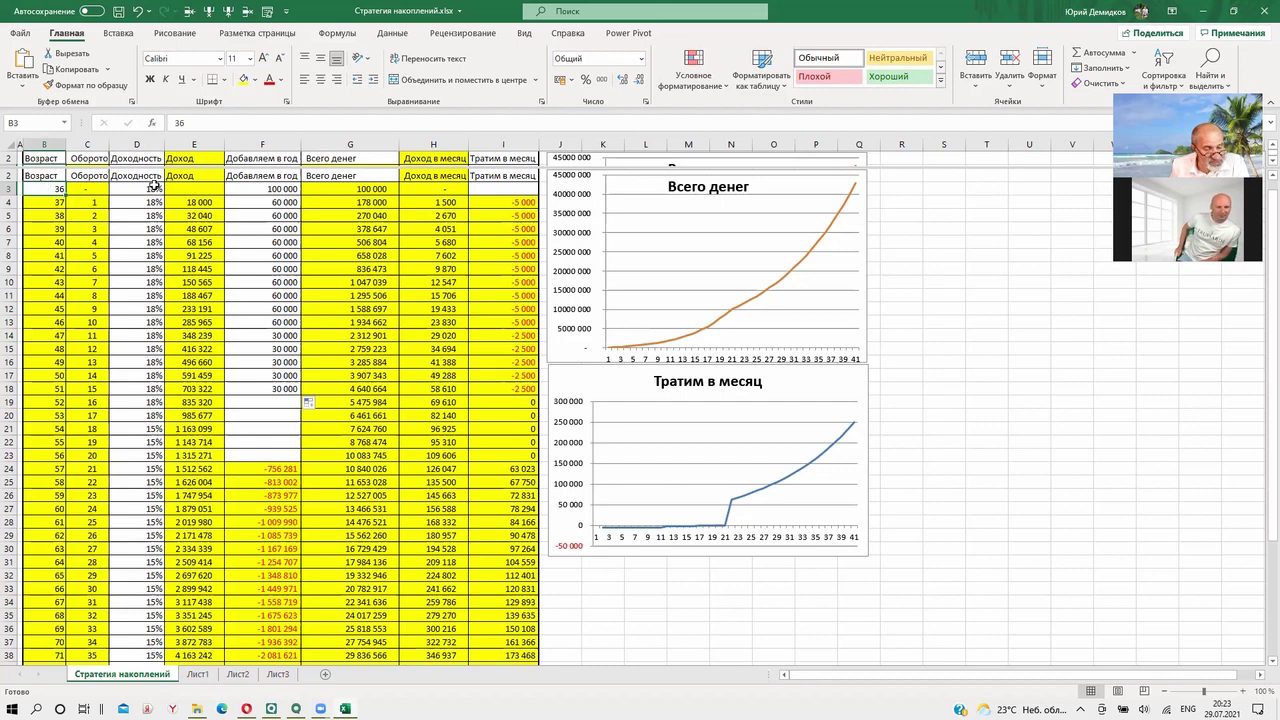
click(155, 190)
click(148, 203)
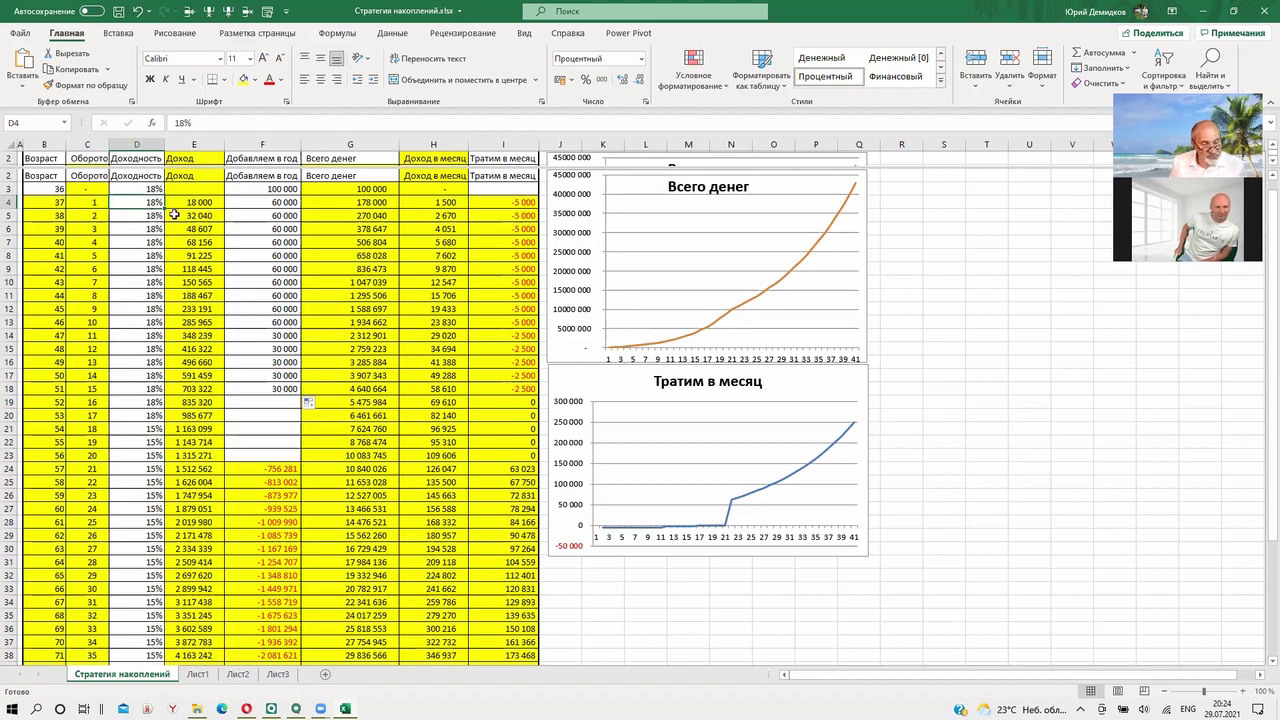
text(40)
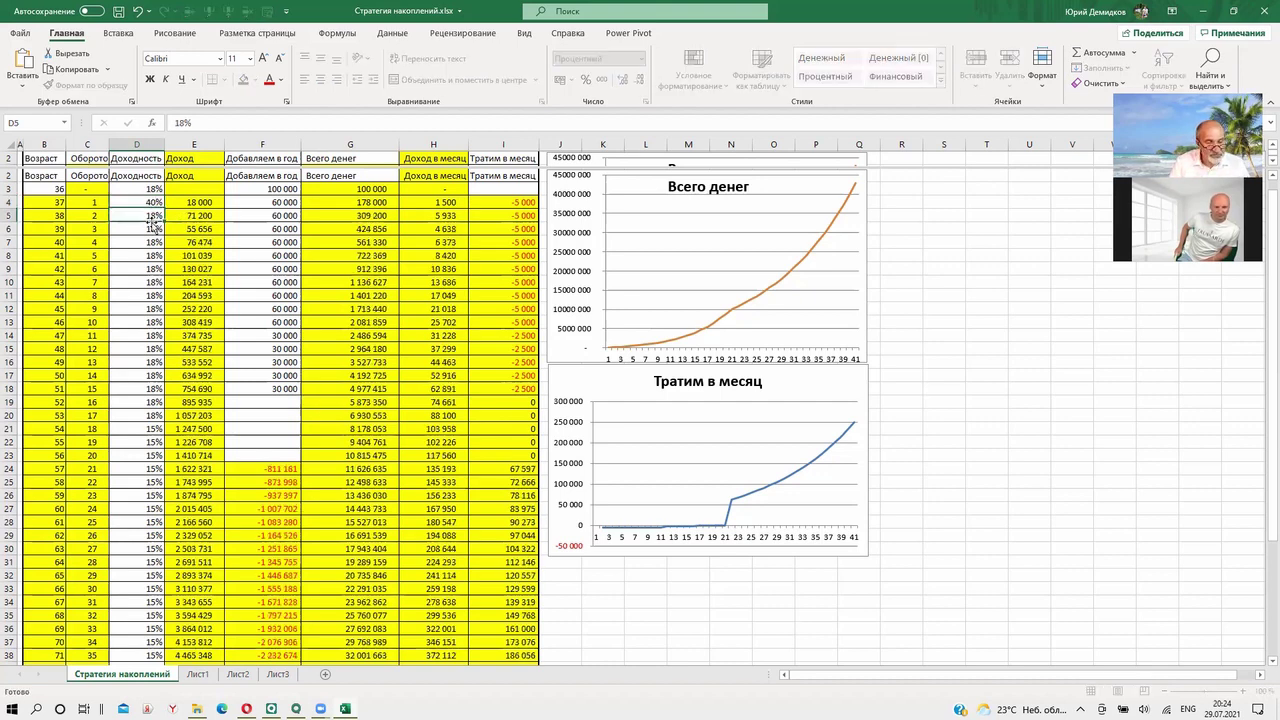
key(Return)
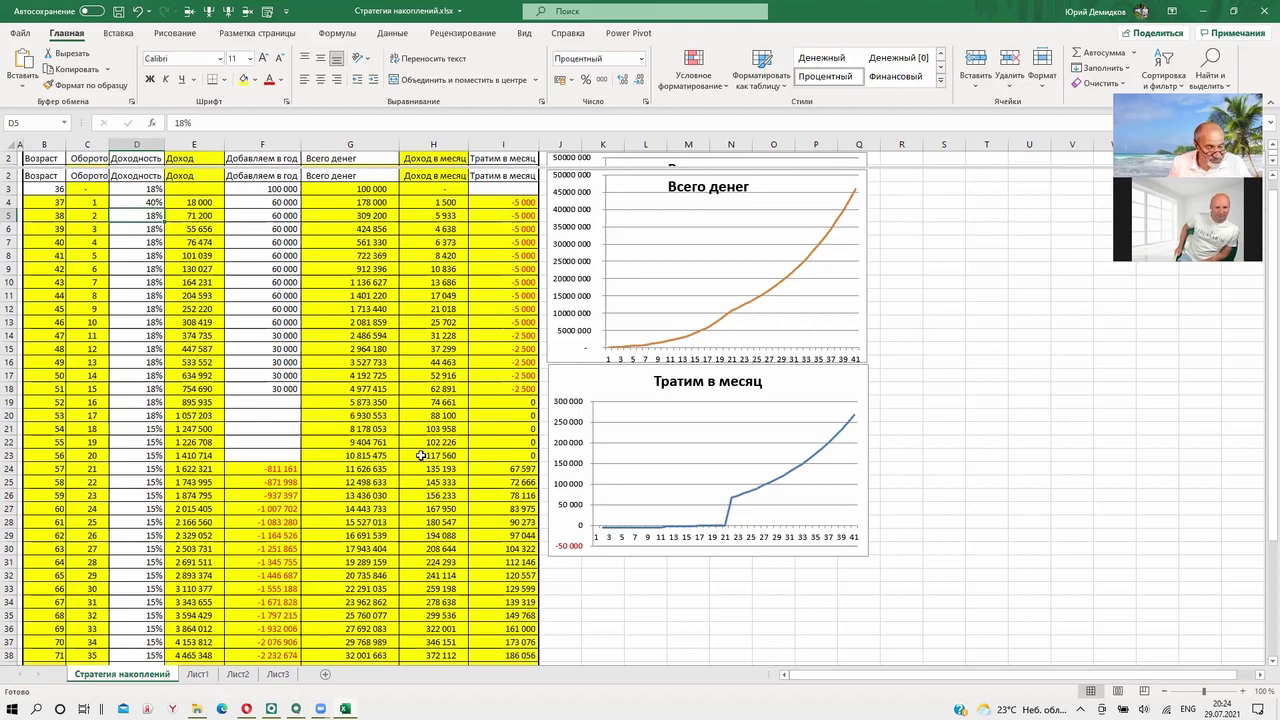
click(436, 445)
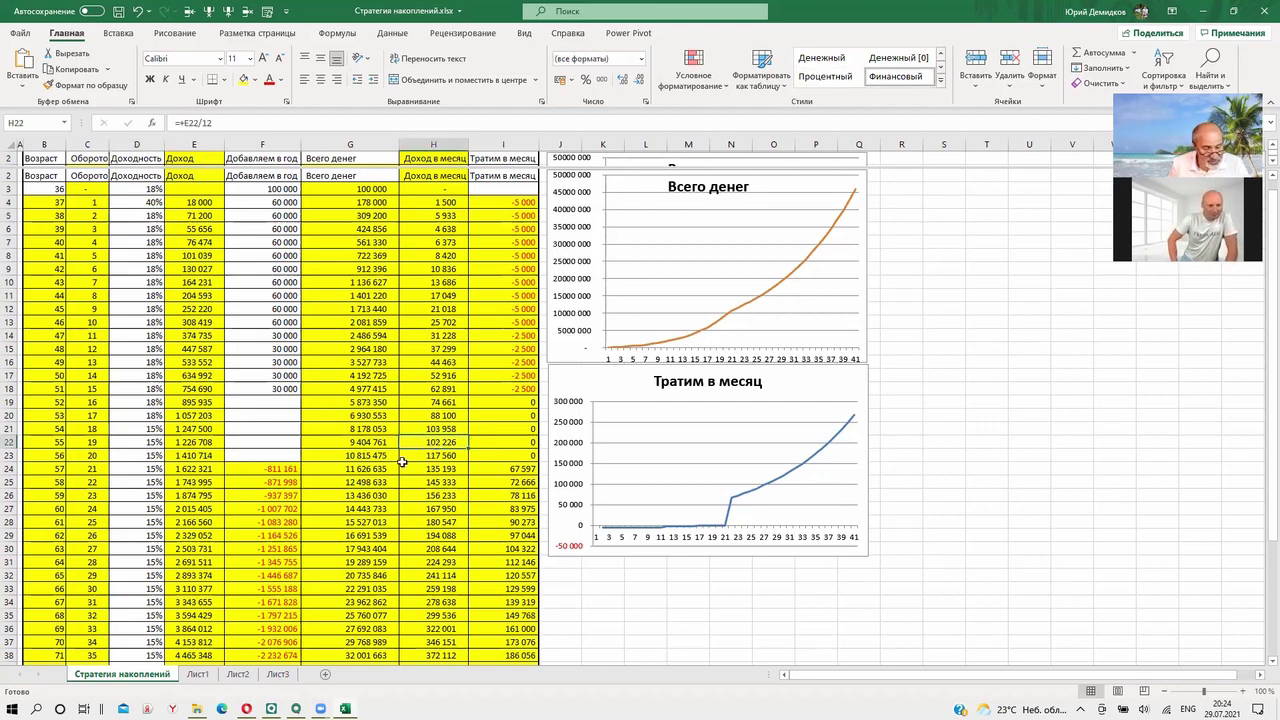
- Set the yield for age 38 in D5 to 30%
click(152, 215)
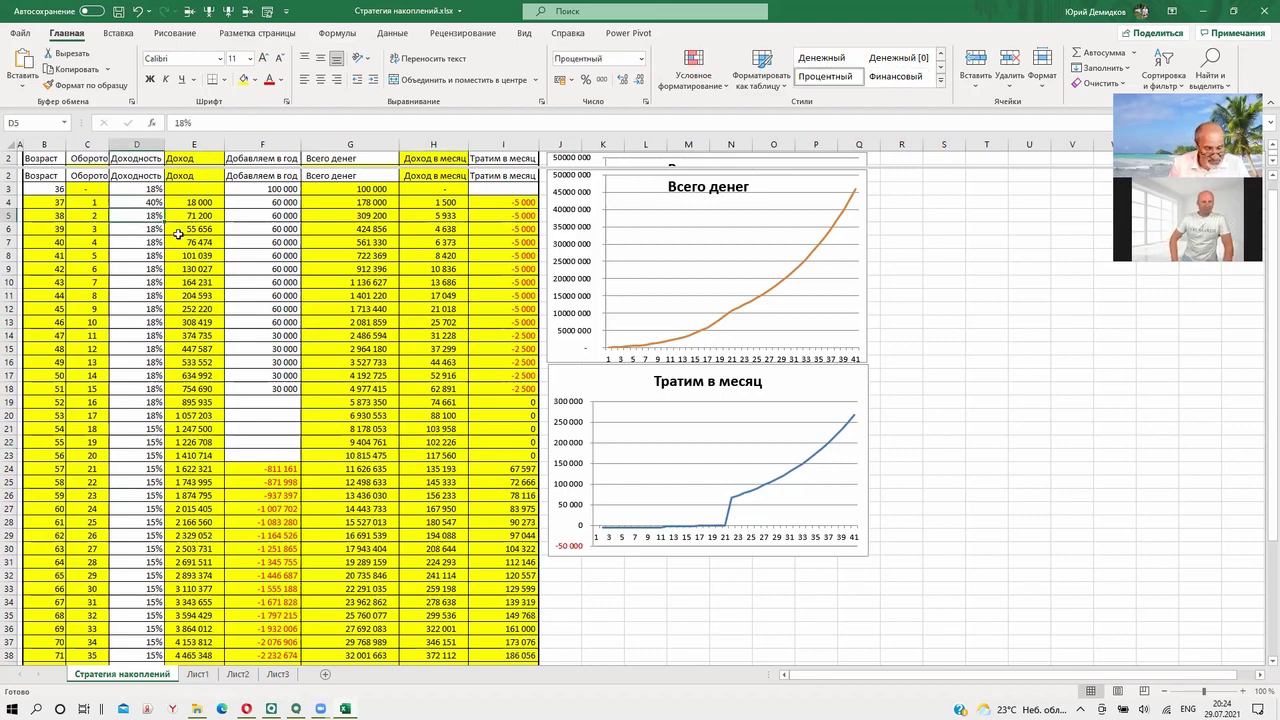
text(30)
key(Return)
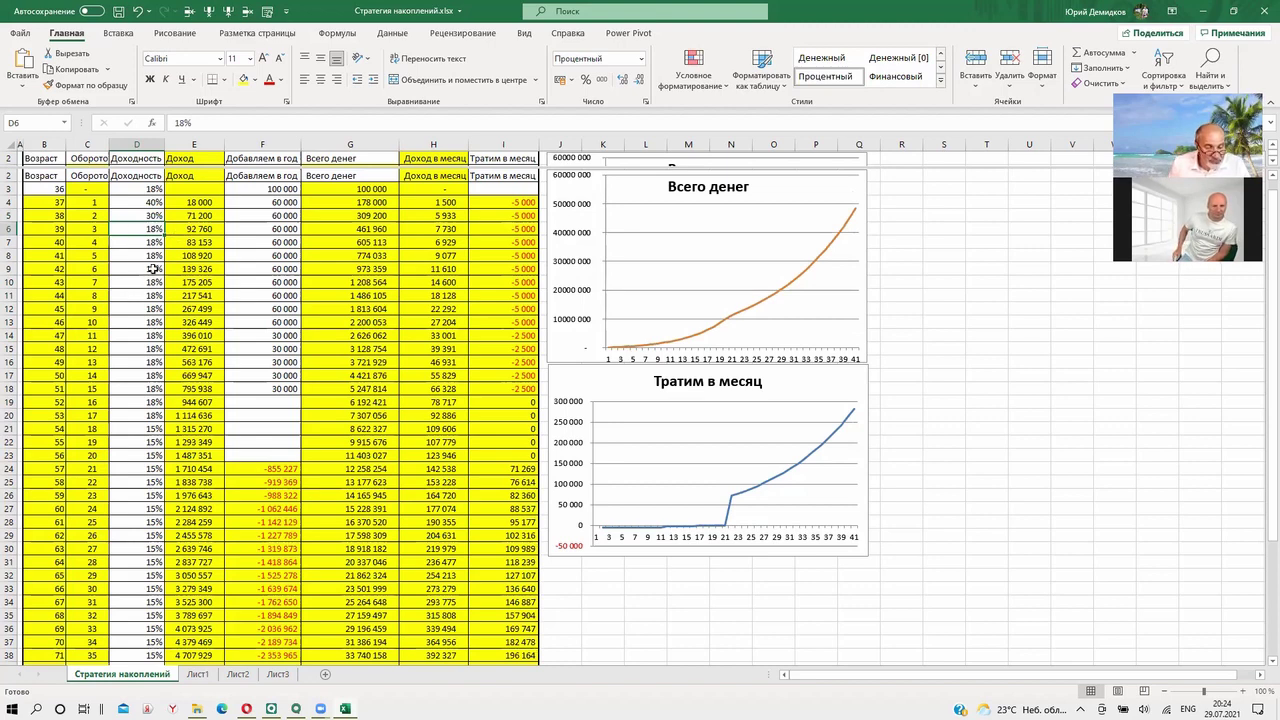
- Examine the first contributions, the total money and monthly income at age 55, and the income and withdrawal formulas at age 57
click(272, 190)
click(272, 202)
click(272, 215)
click(272, 237)
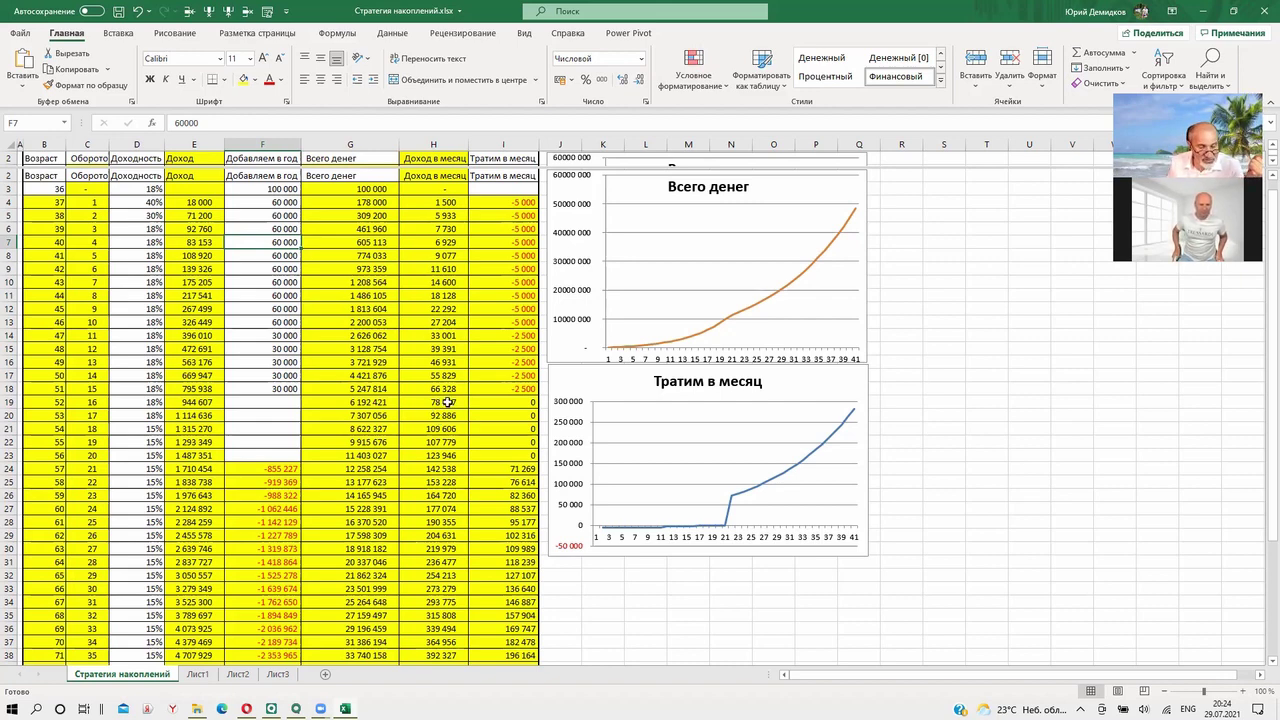
click(363, 443)
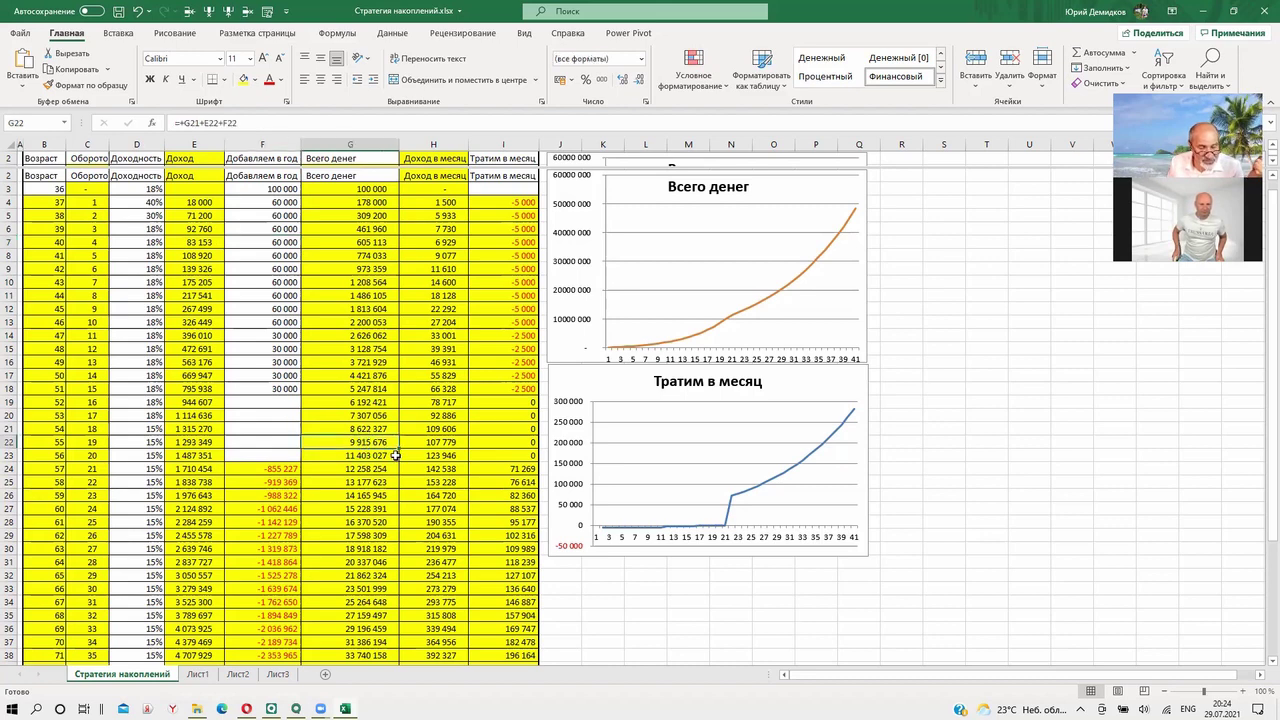
click(50, 443)
click(343, 442)
click(445, 440)
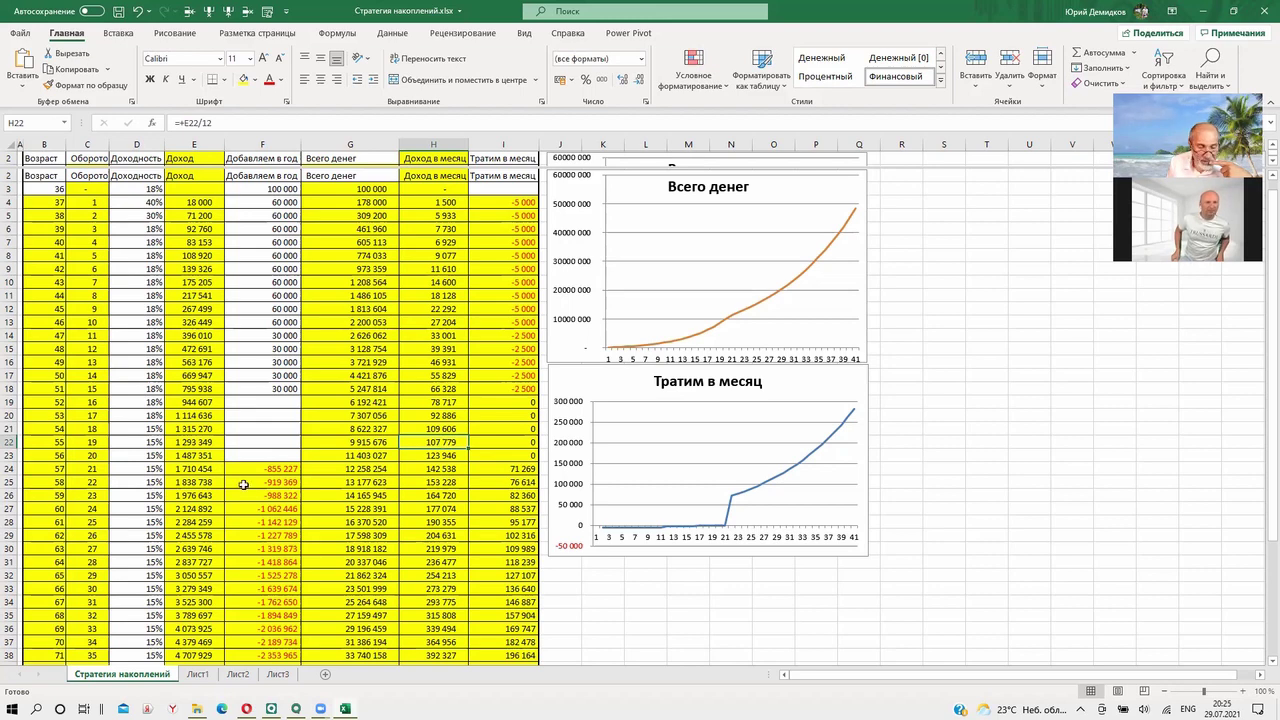
click(281, 471)
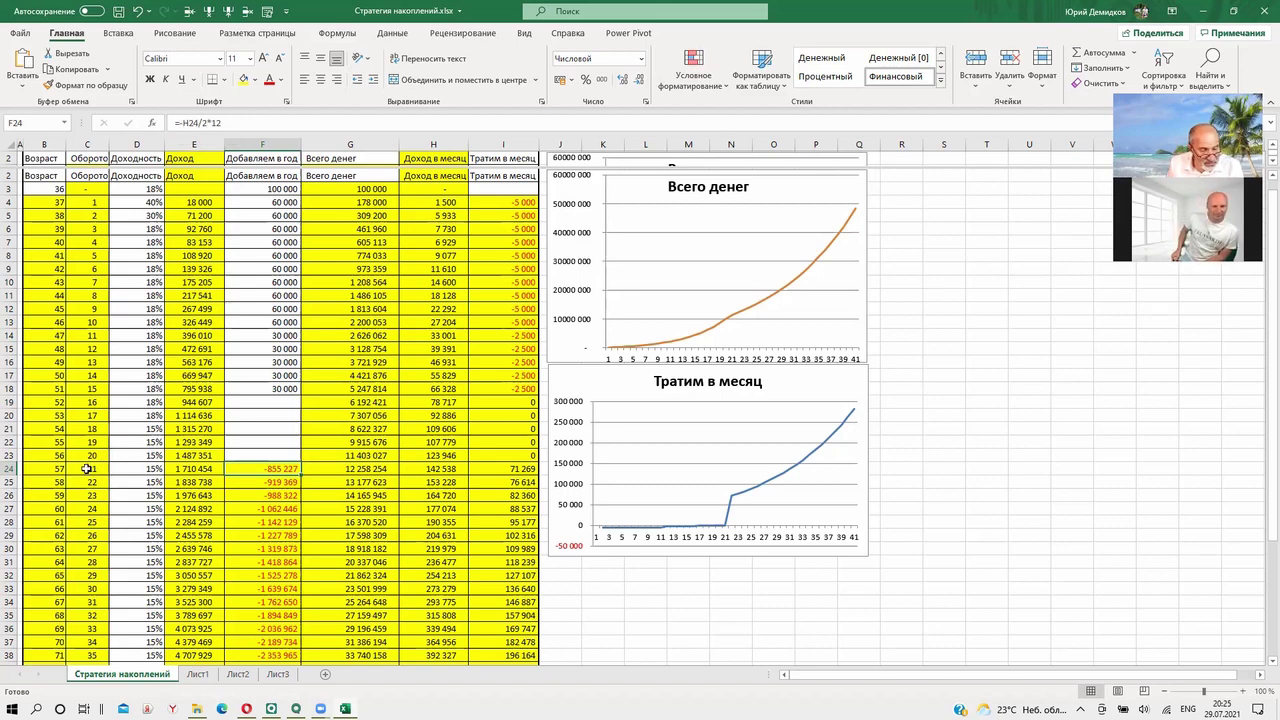
click(195, 475)
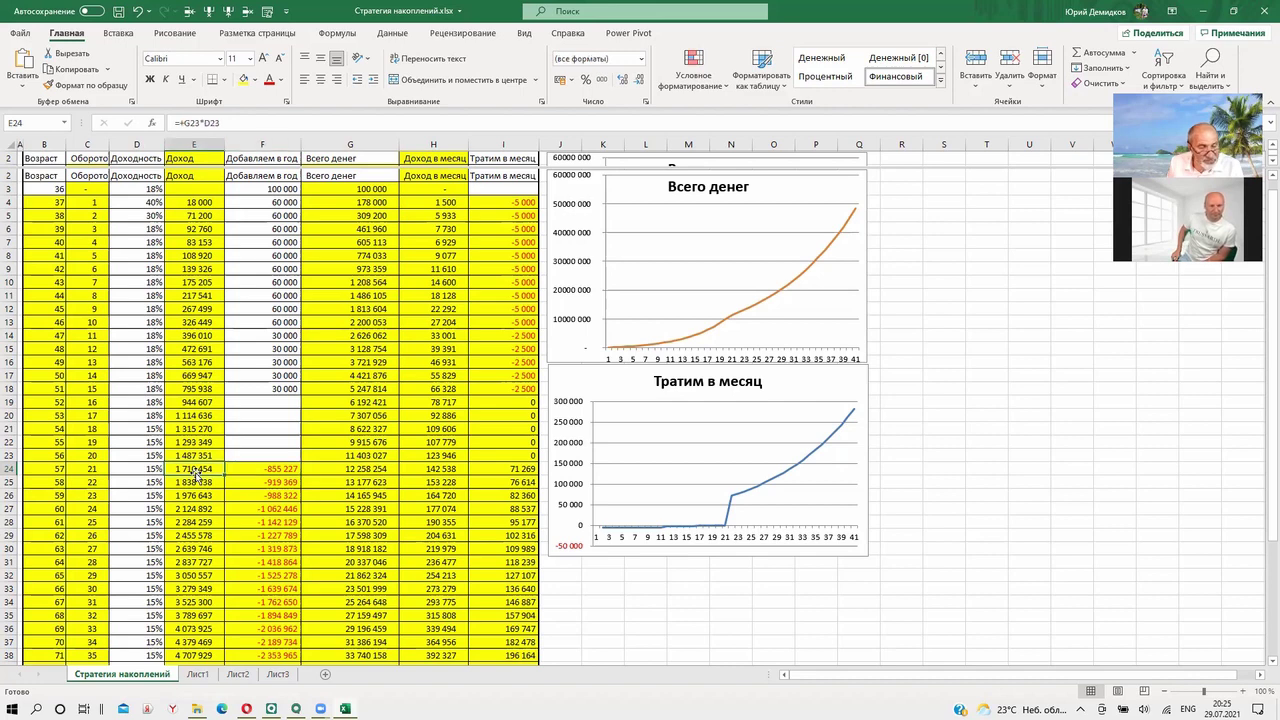
- Fill the withdrawal formula from F24 up to F21, then from F21:F24 down to F26, so withdrawals start at age 54
click(272, 468)
drag(300, 472, 300, 429)
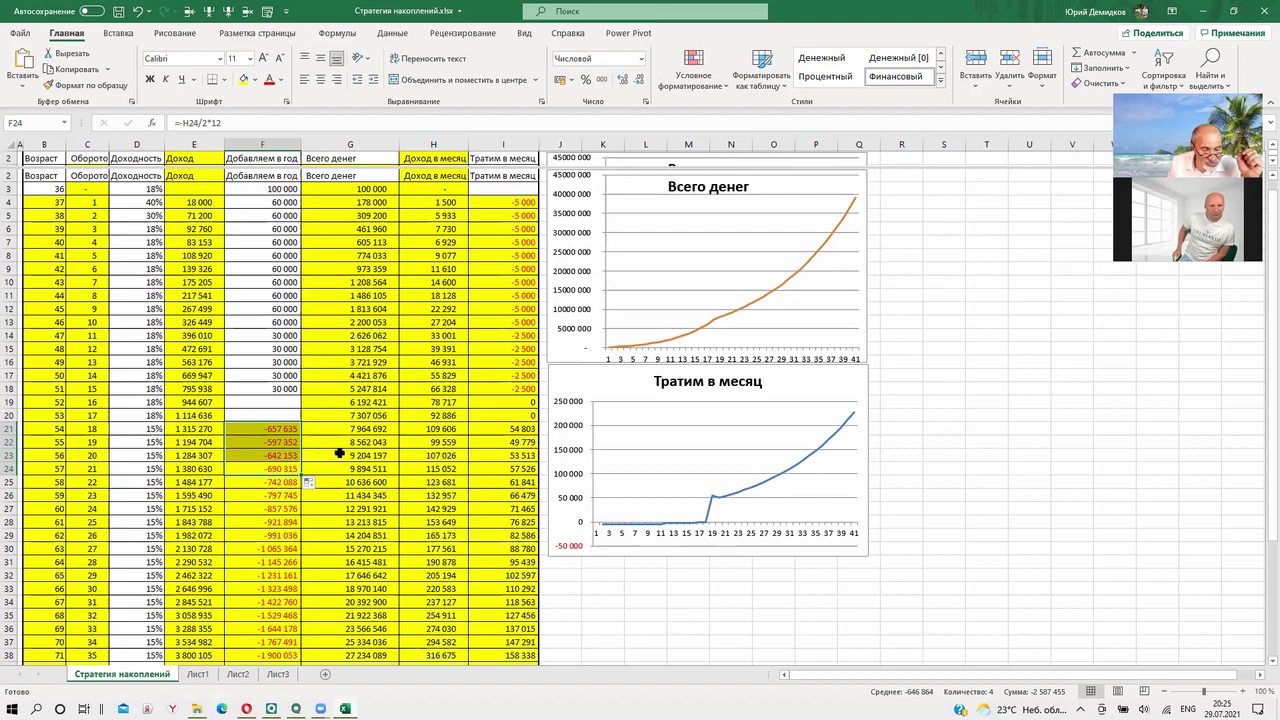
drag(299, 475, 299, 501)
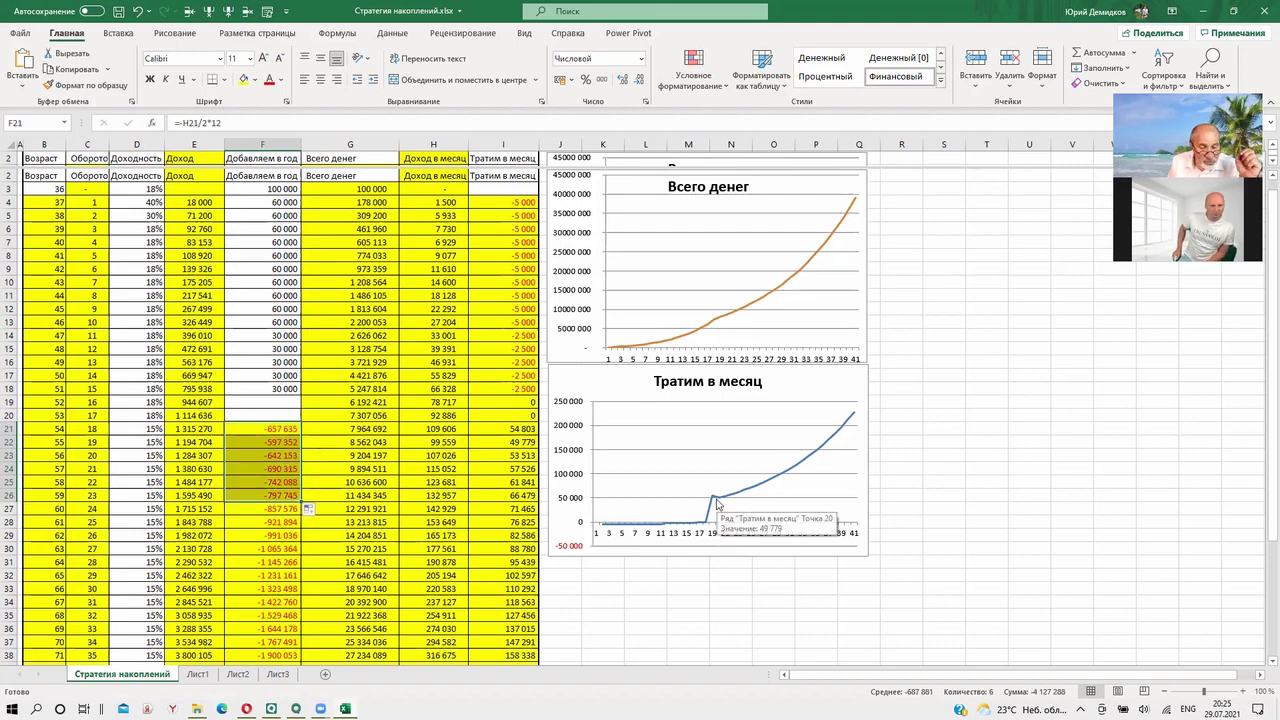
- Review the yearly contributions for ages 36 to 39 and the monthly income at ages 53 and 54
click(270, 188)
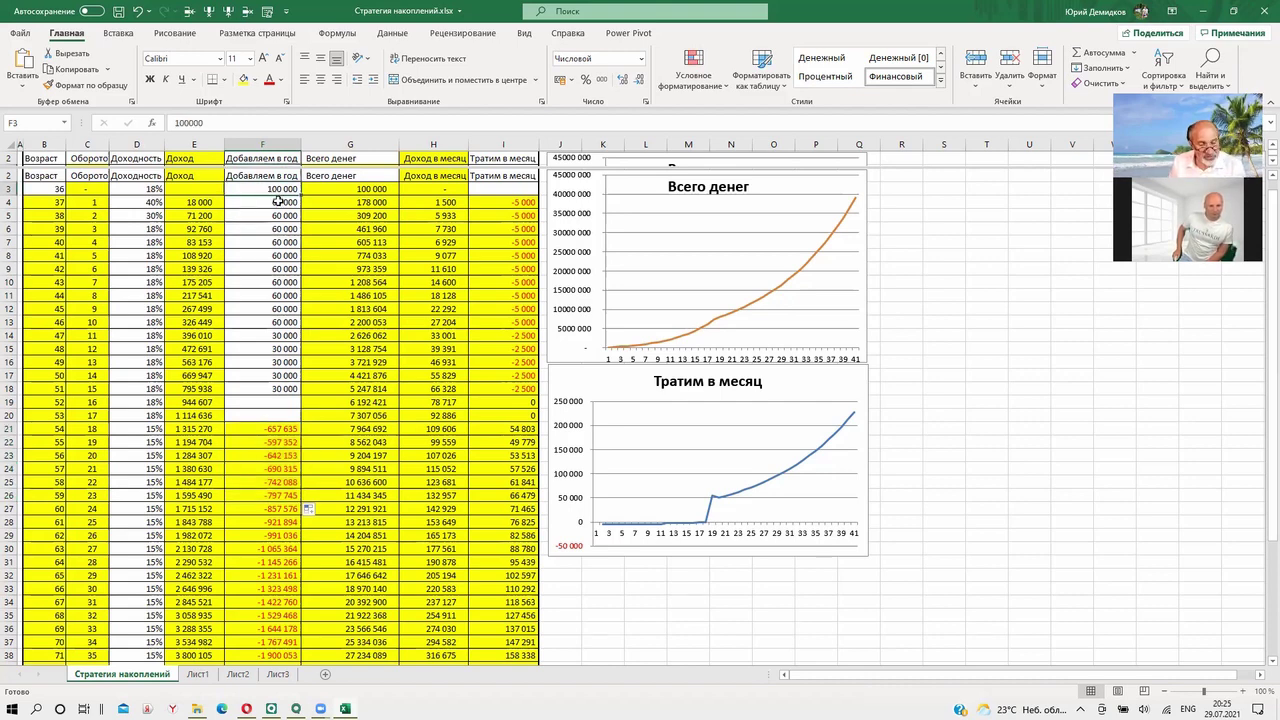
click(284, 203)
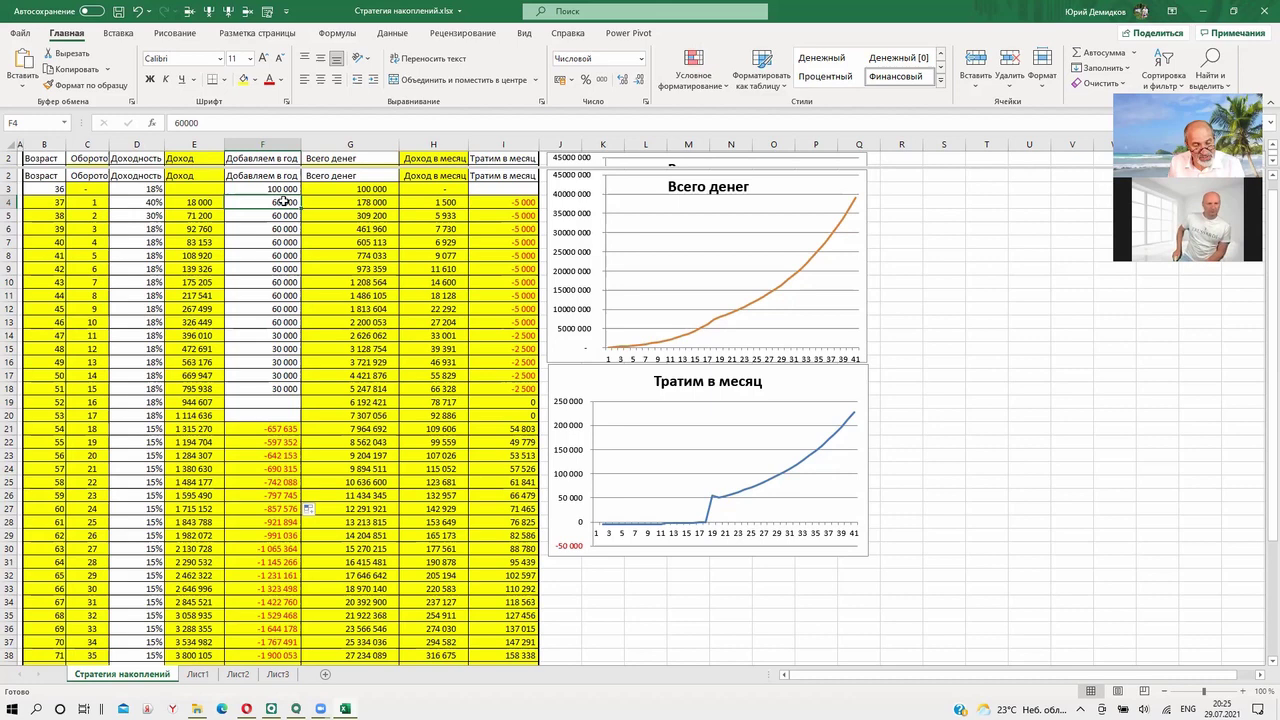
click(282, 215)
click(278, 229)
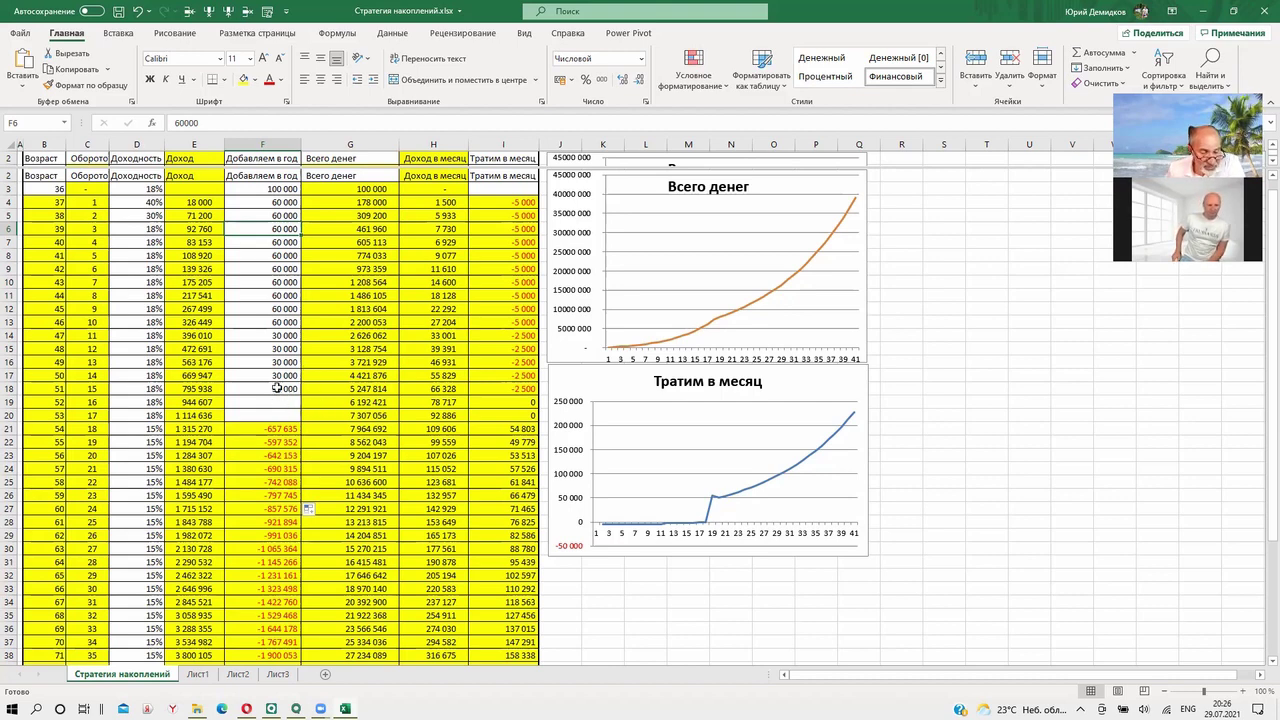
click(440, 415)
click(442, 428)
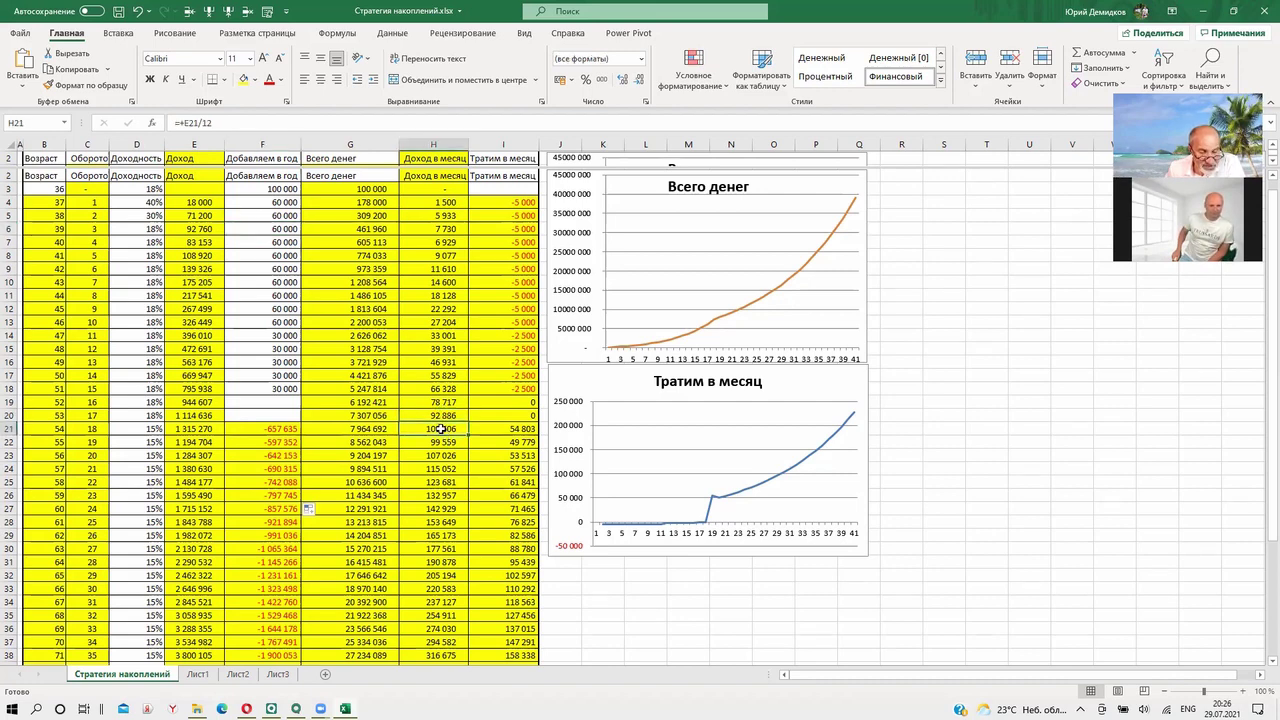
- Examine the yearly withdrawals at ages 54 and 55 and the monthly spending from age 54 to 65
click(276, 430)
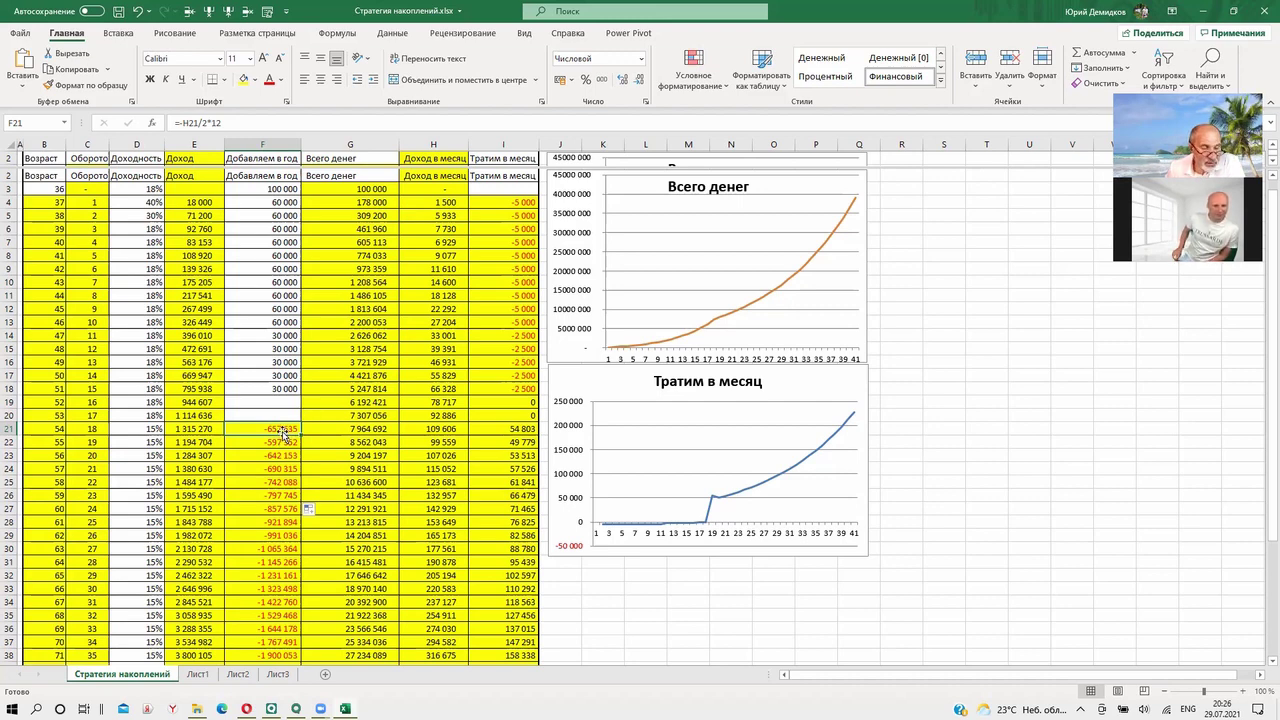
click(283, 442)
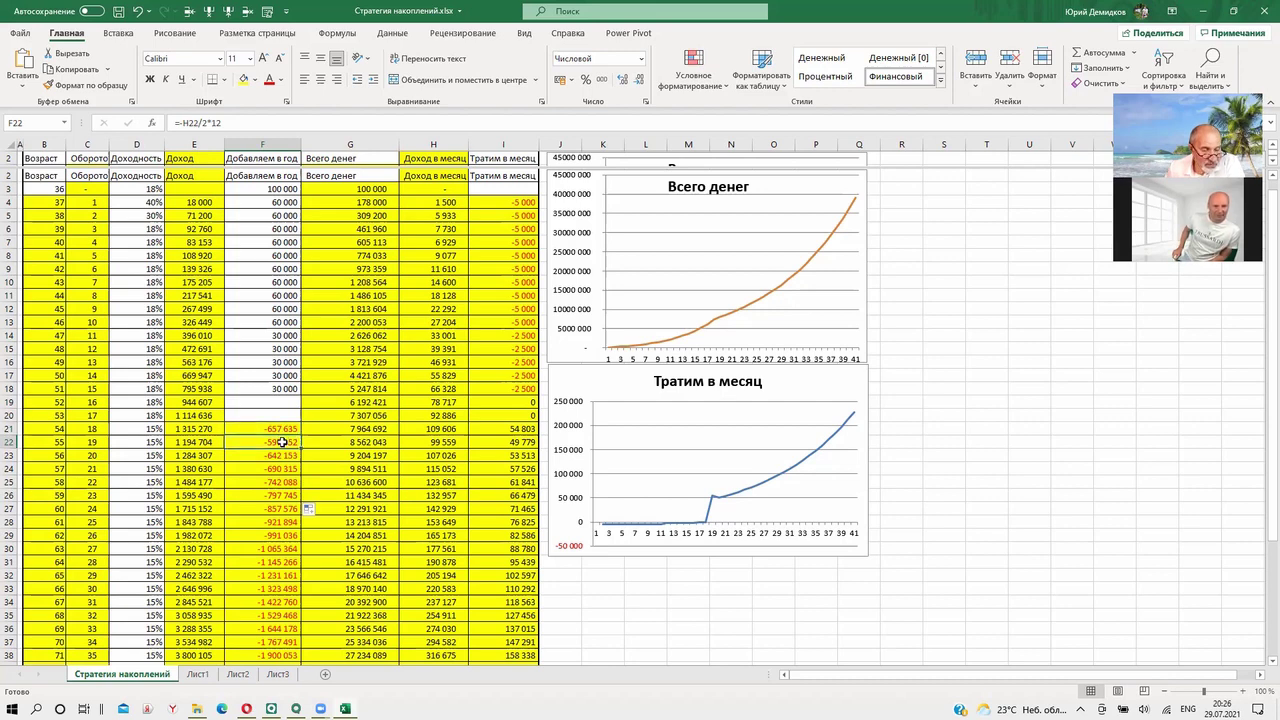
click(278, 428)
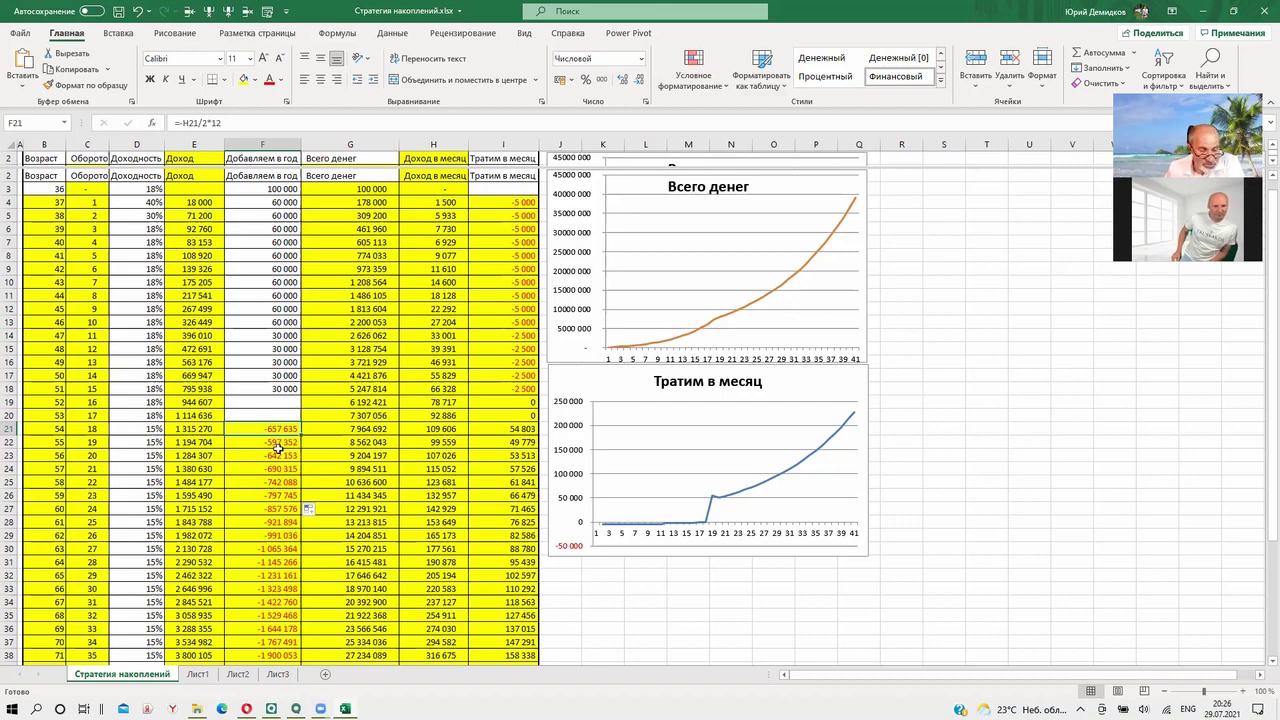
click(519, 430)
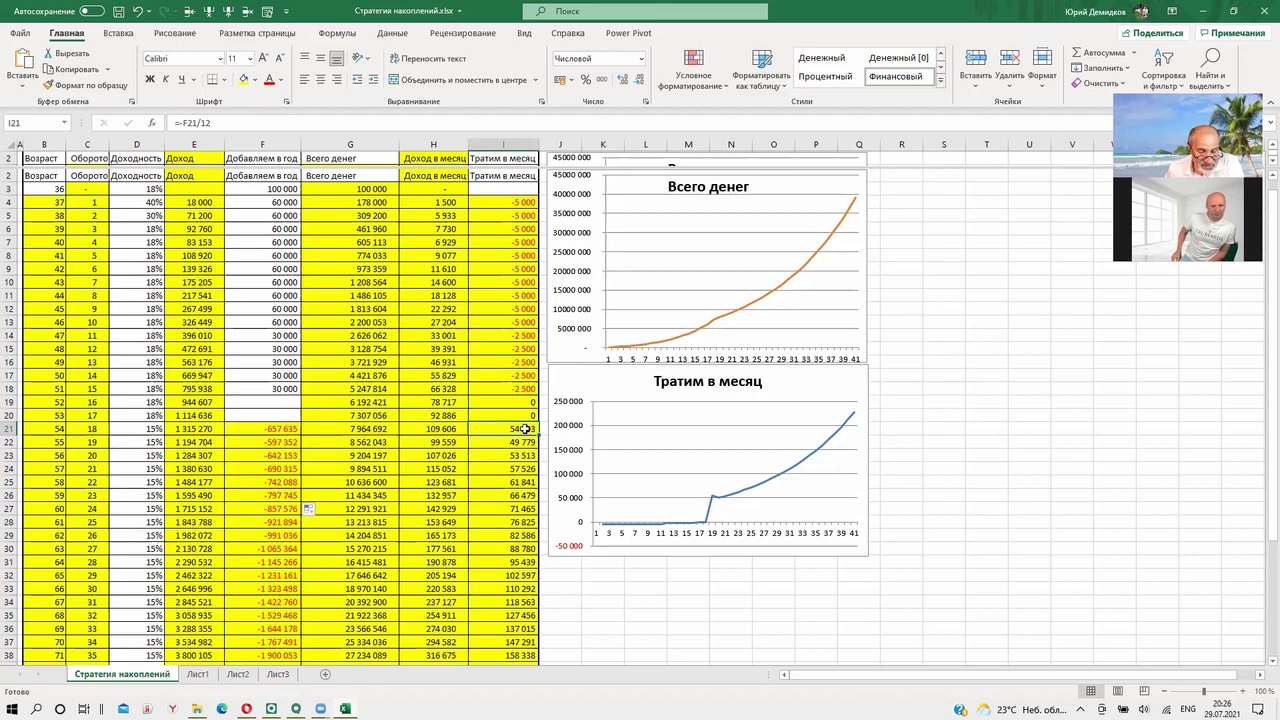
click(527, 445)
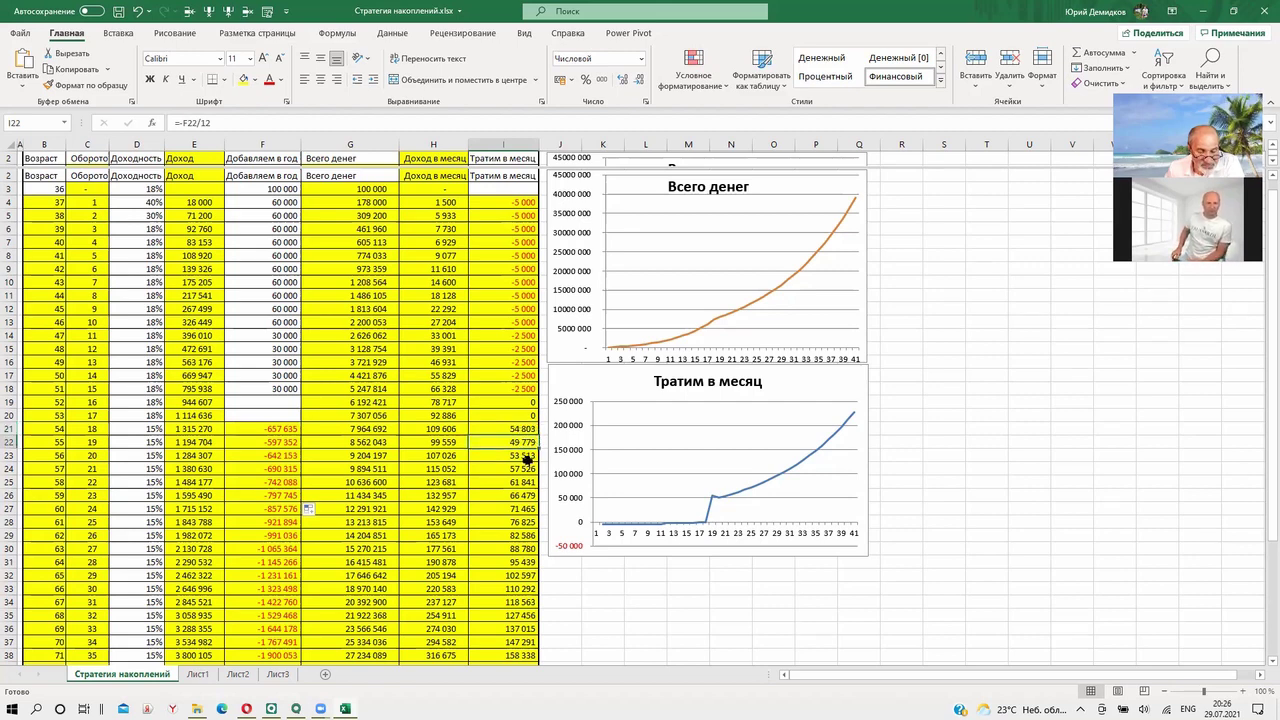
drag(523, 482, 523, 468)
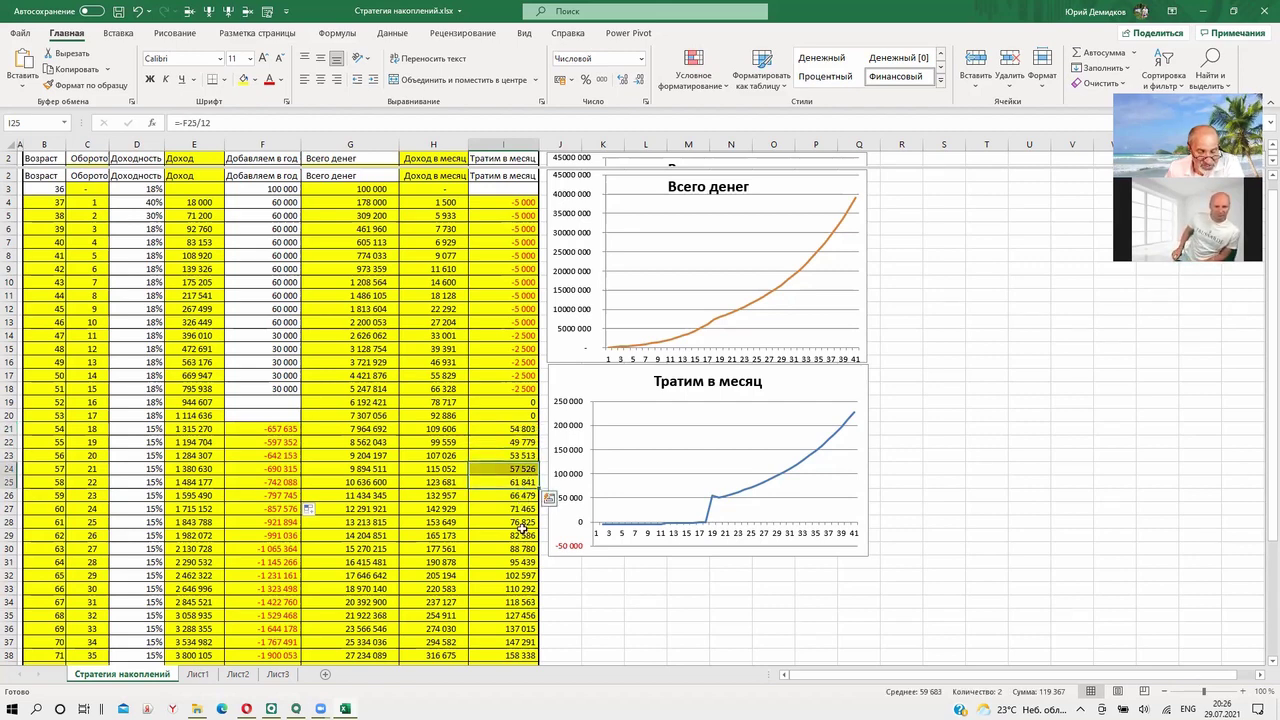
click(511, 577)
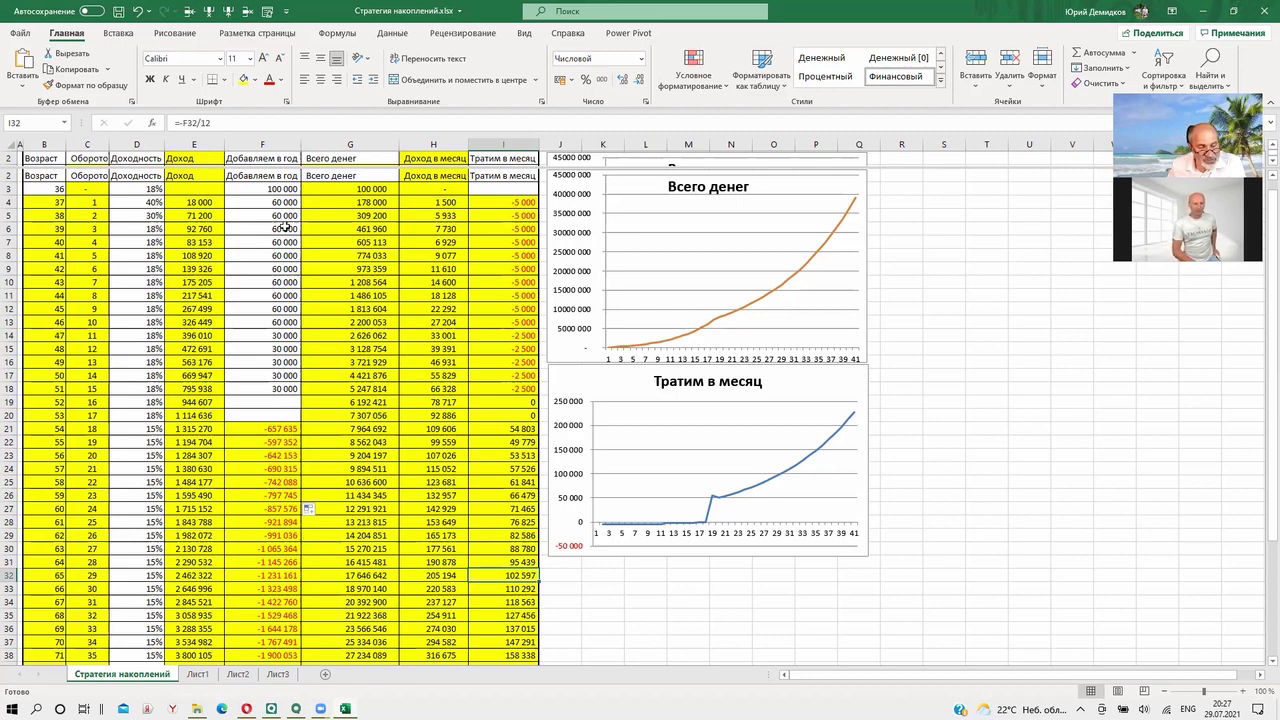
click(274, 204)
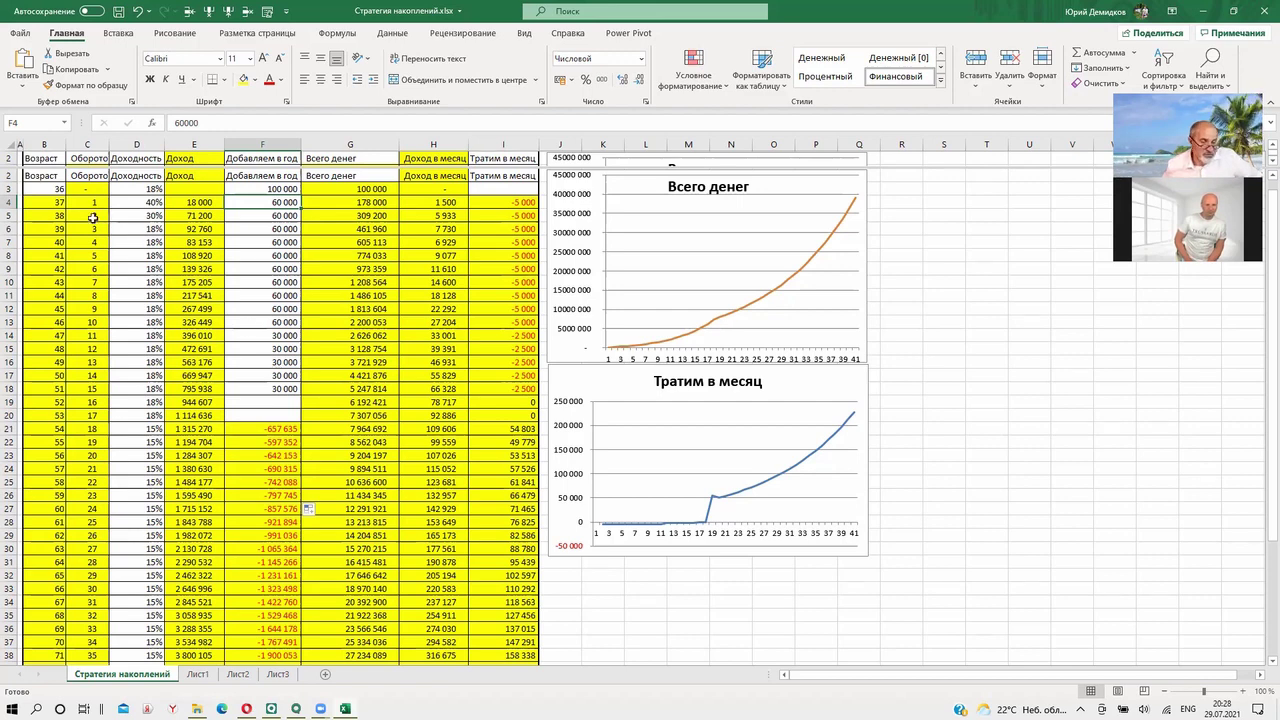
- Set the starting age in B3 to 45 and check the initial contribution and the monthly income at age 74
click(57, 189)
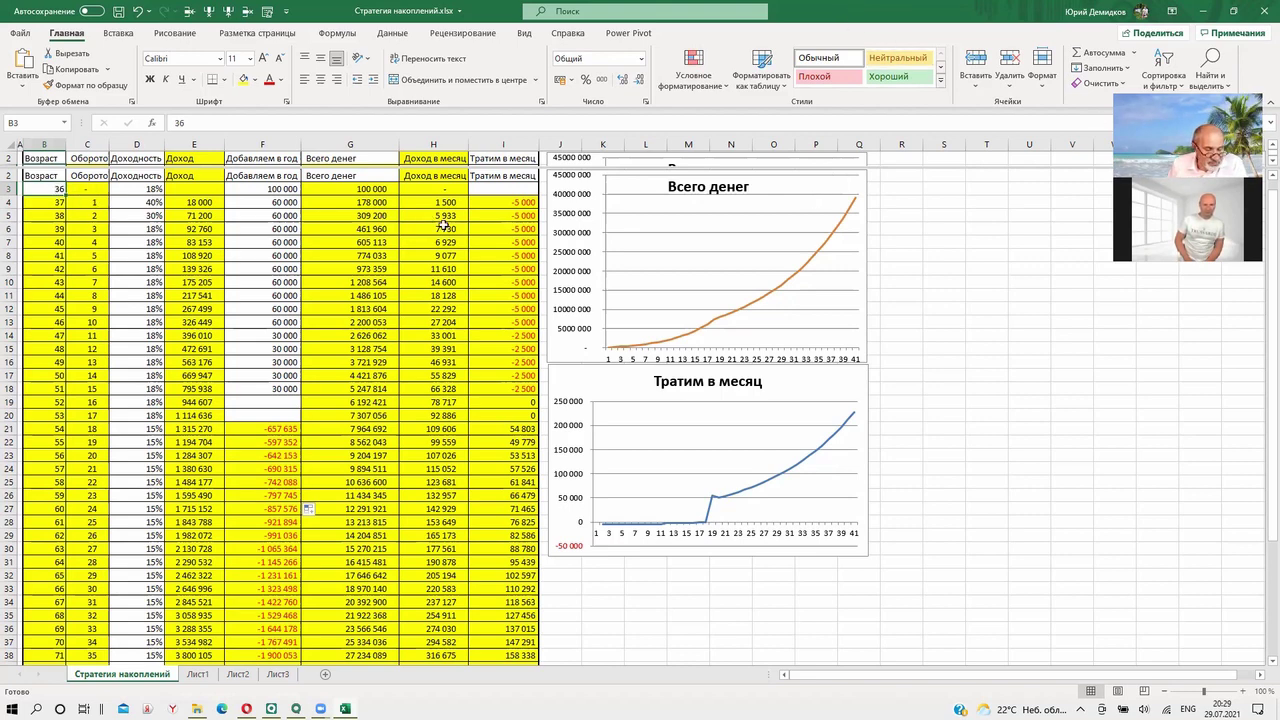
text(45)
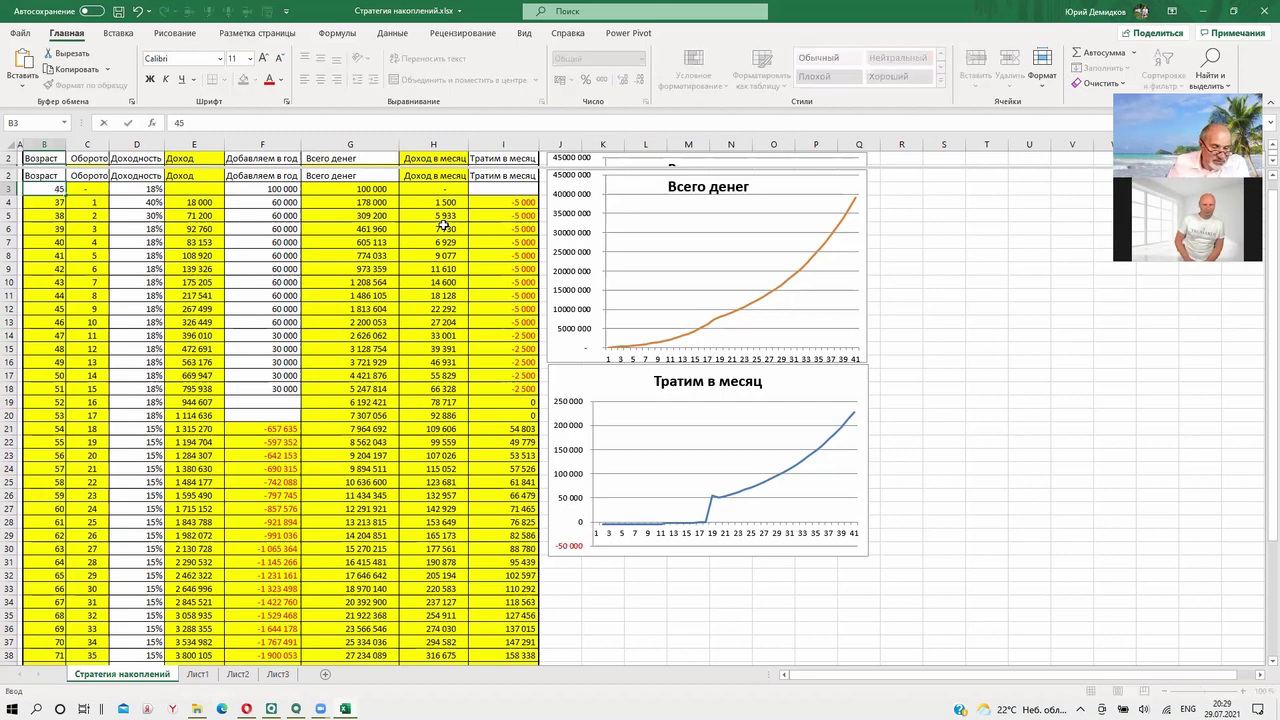
click(188, 253)
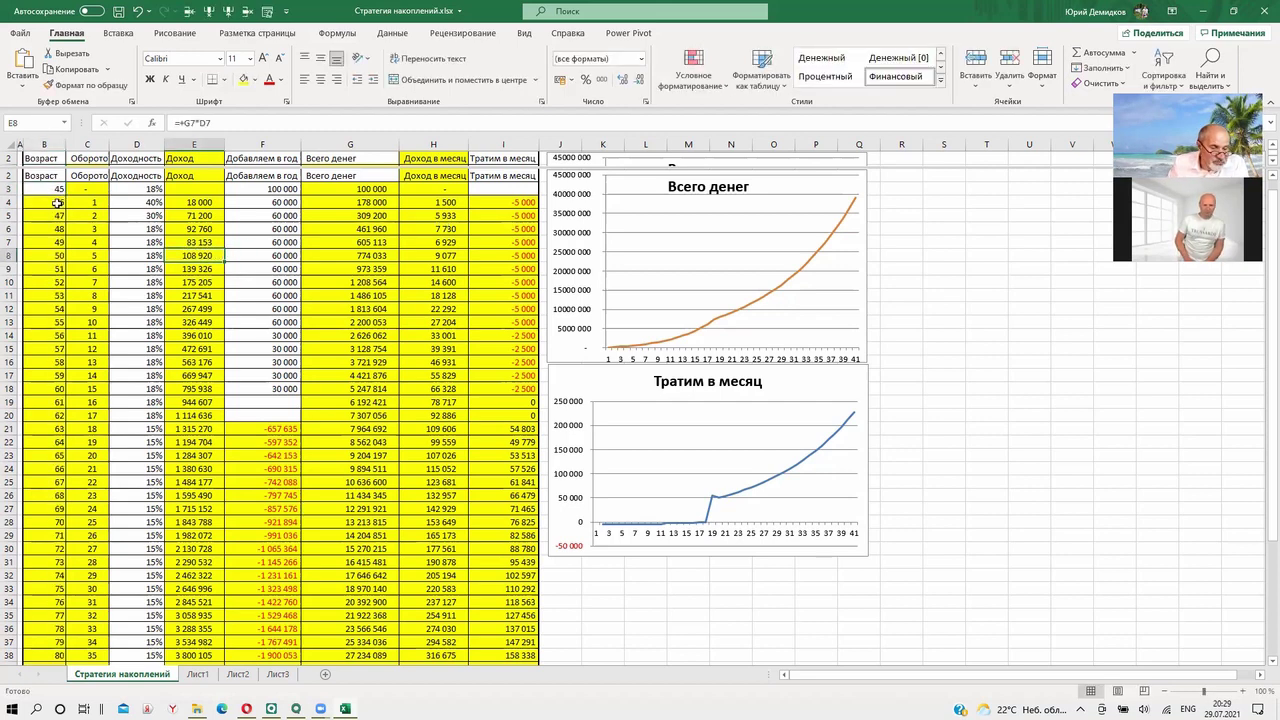
click(265, 190)
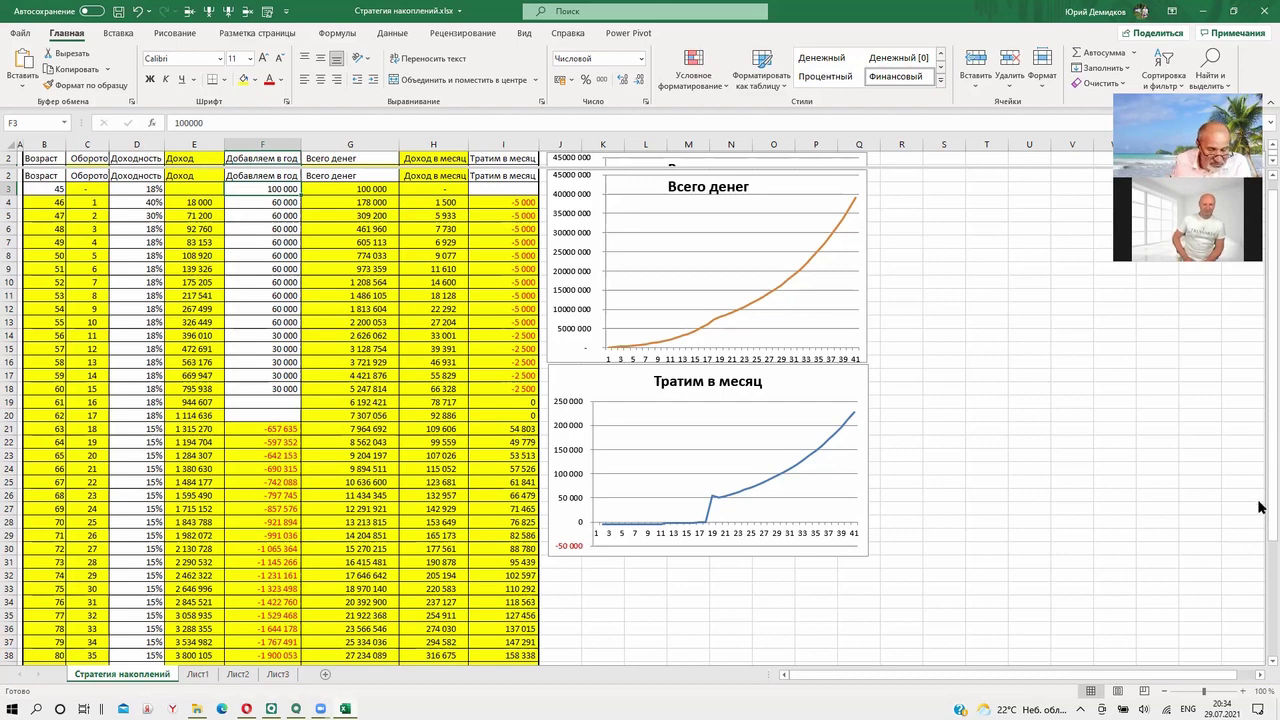
click(447, 576)
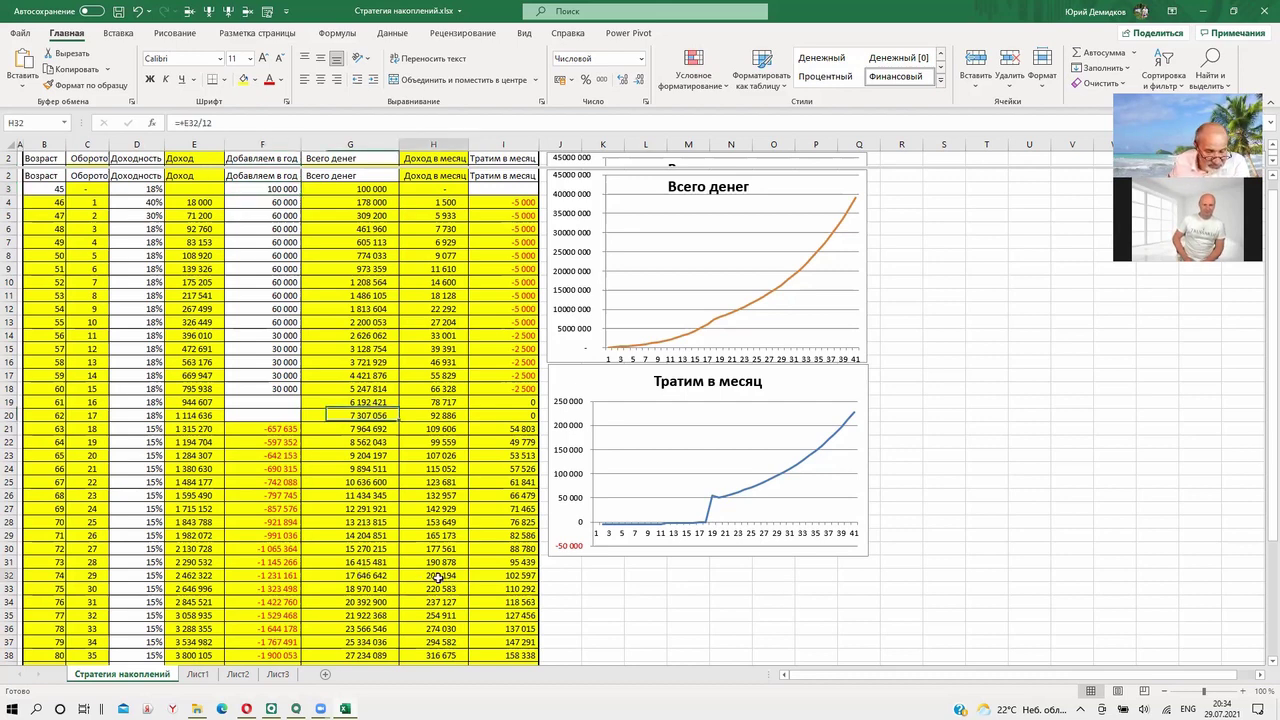